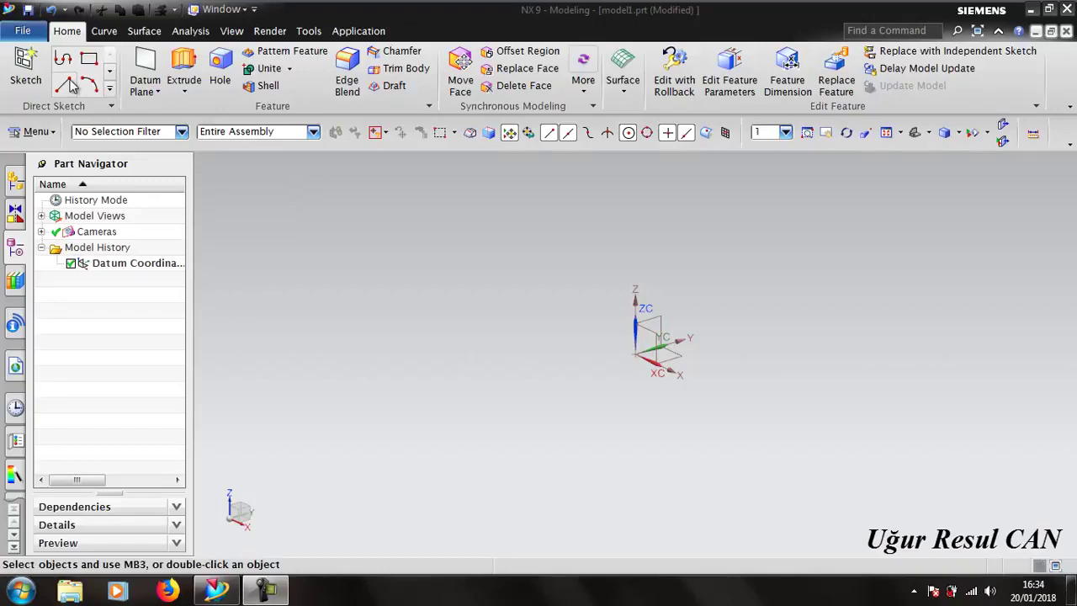
Start a sketch on the XZ plane and draw a 75 mm line leftward from the origin
left_click(25, 67)
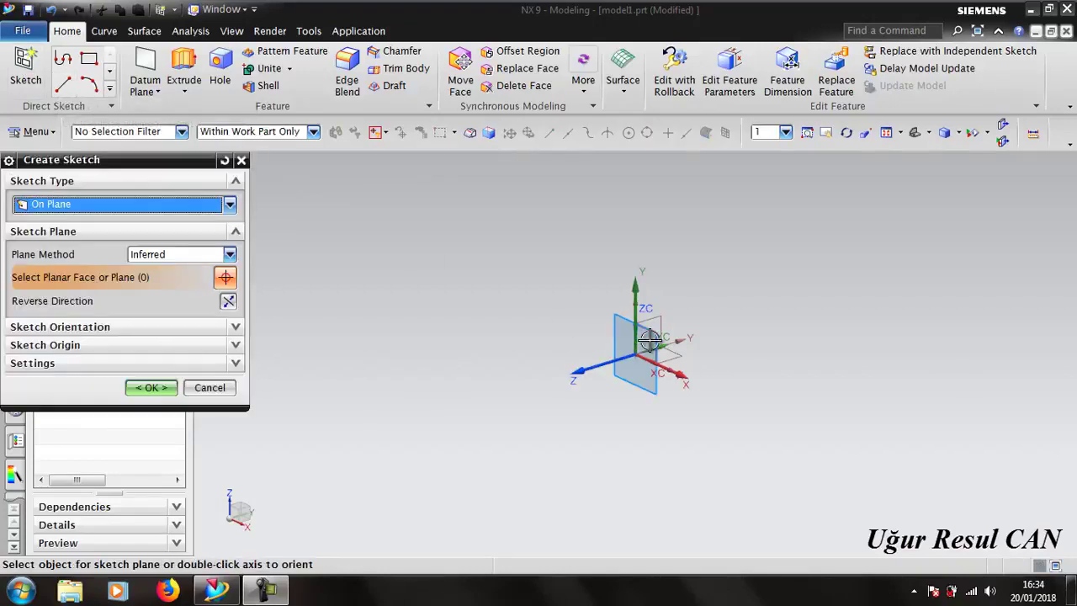
left_click(152, 388)
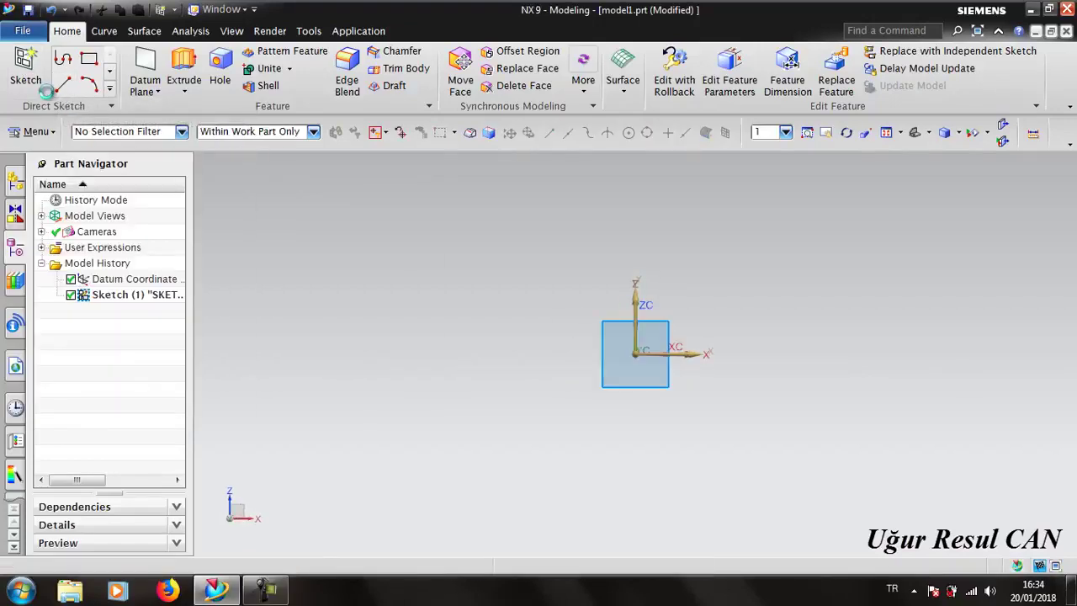
left_click(154, 59)
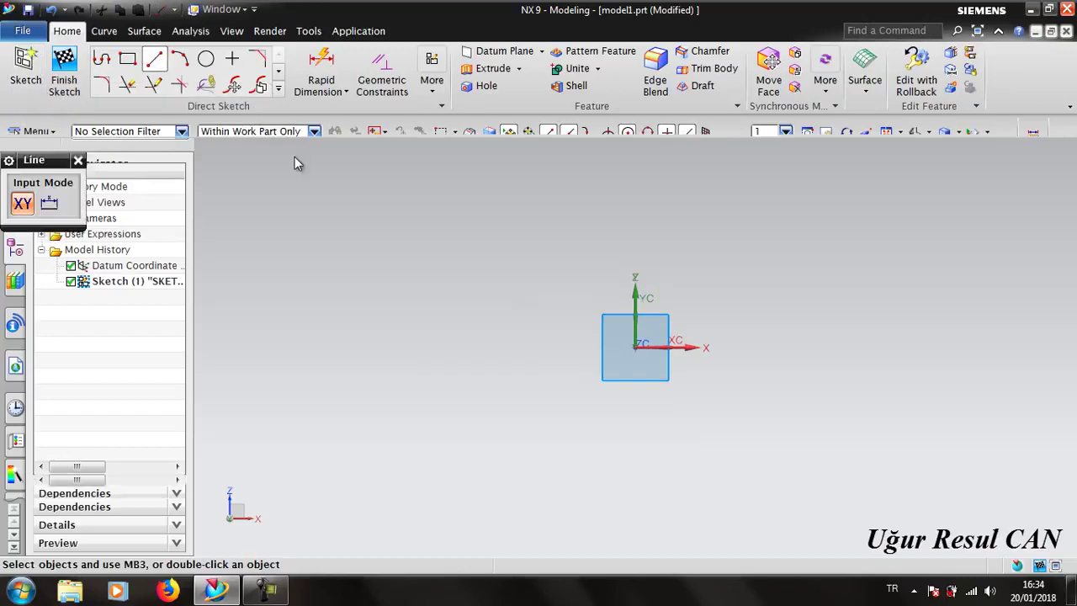
left_click(636, 347)
type("75")
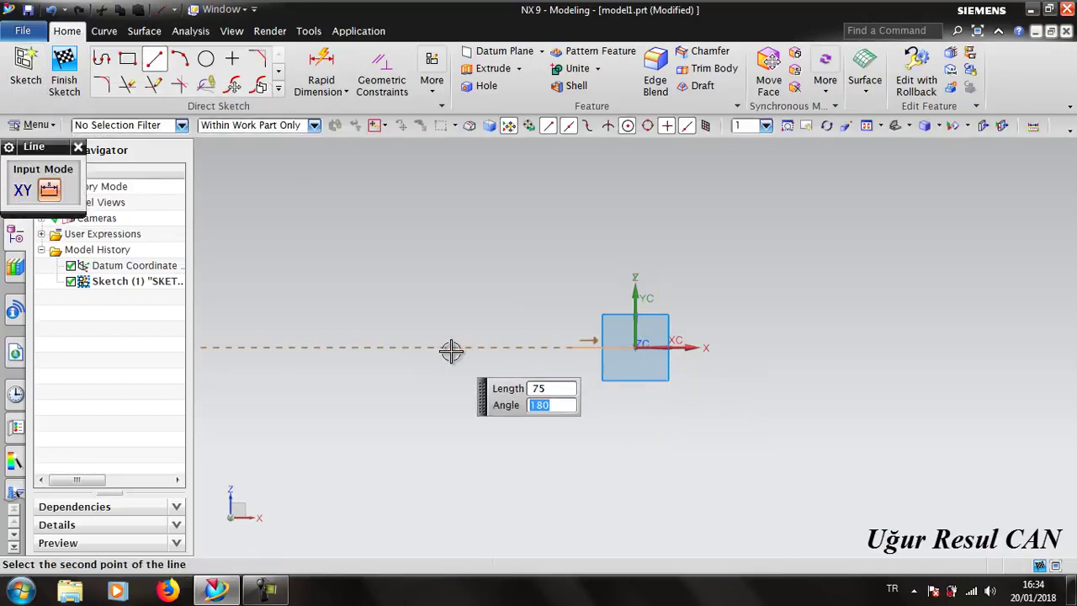
left_click(451, 351)
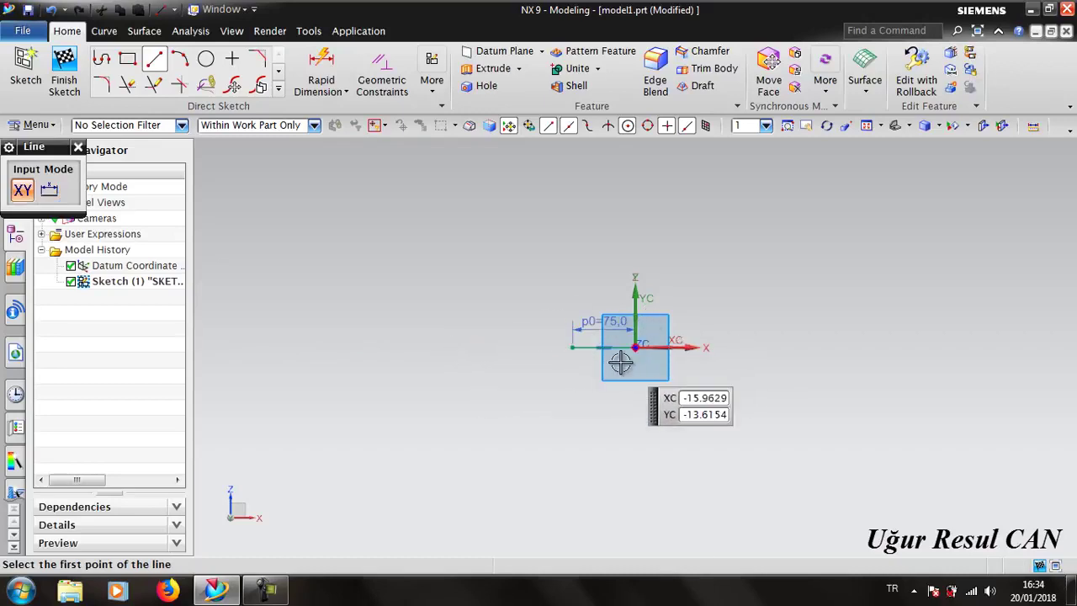
Convert the 75 mm horizontal line into a reference line
scroll(619, 421, "up", 3)
scroll(602, 412, "down", 1)
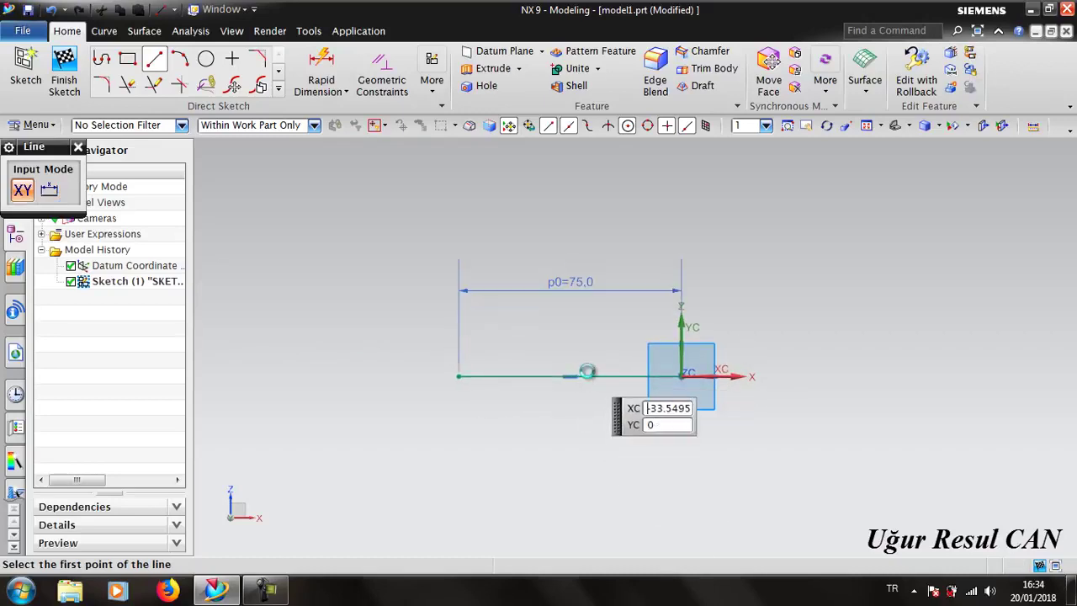
key("Escape")
left_click(627, 381)
left_click(706, 353)
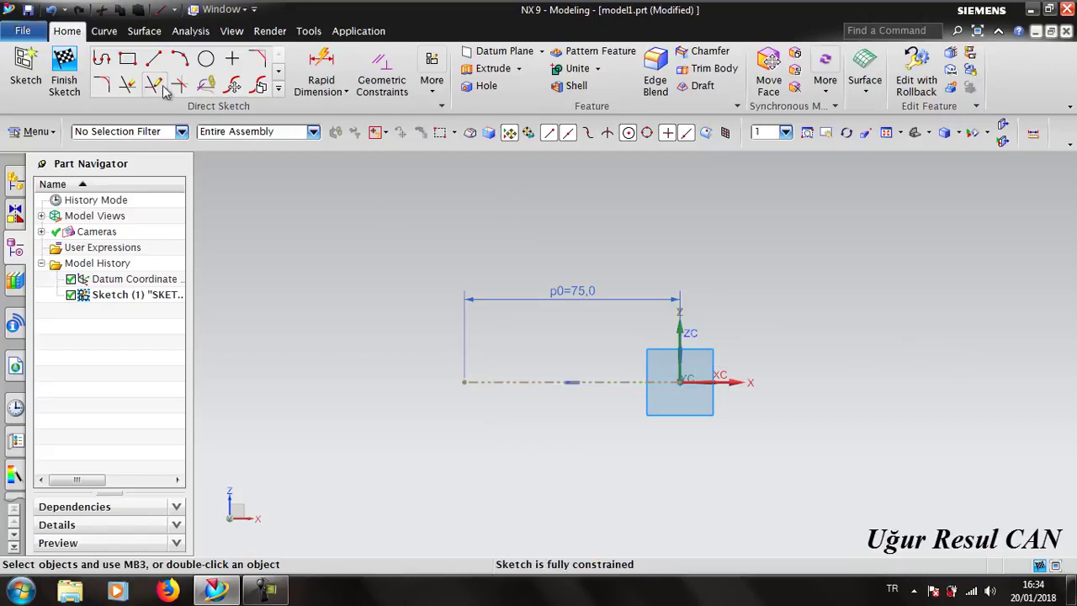
Draw a centre-and-endpoints arc centred on the reference line's left end
left_click(181, 61)
left_click(49, 190)
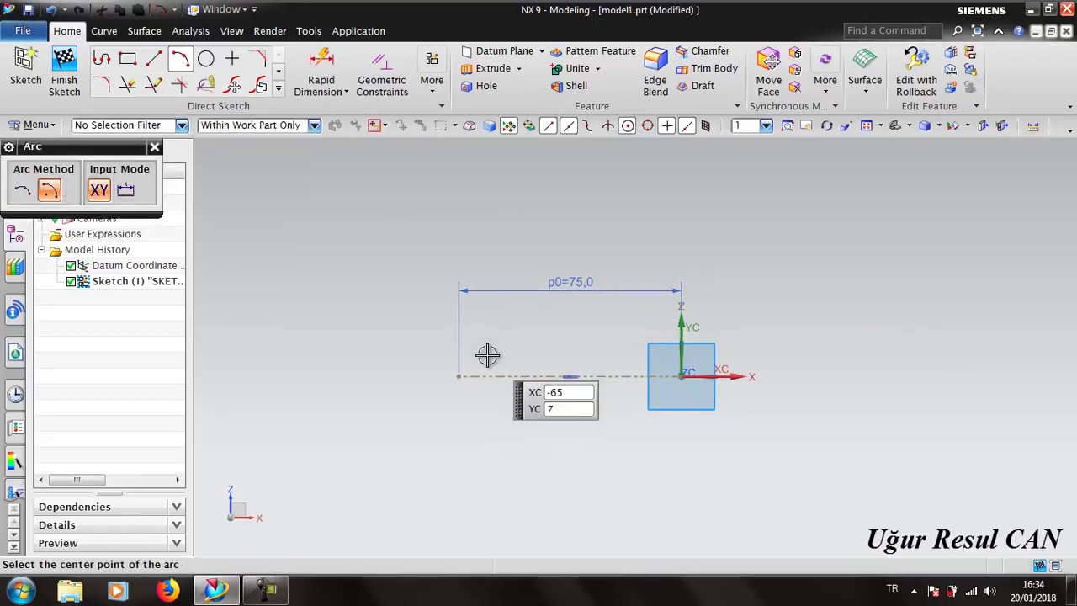
left_click(462, 376)
left_click(473, 335)
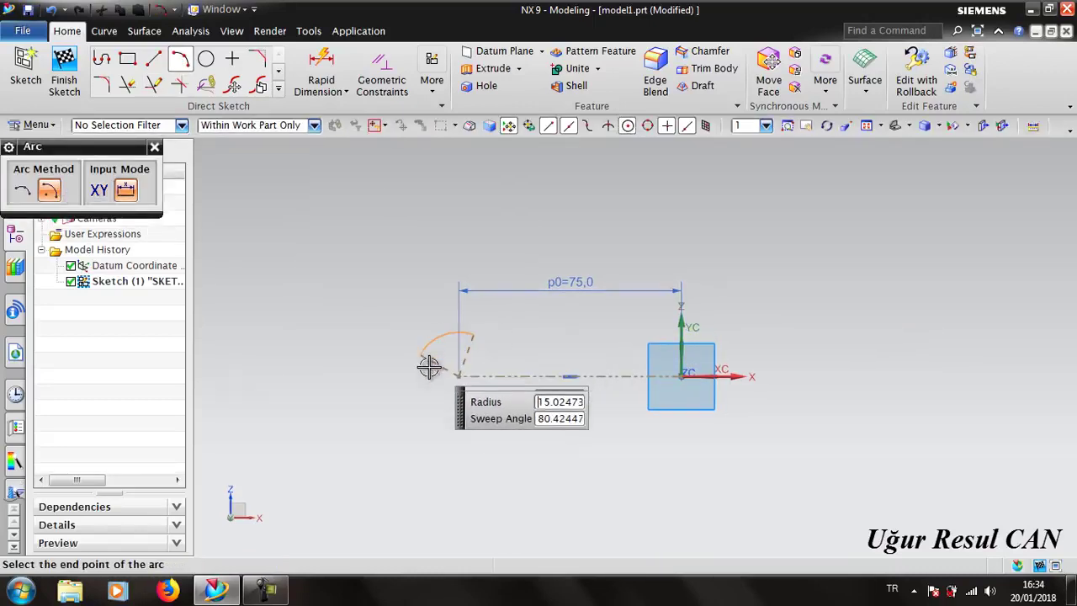
left_click(481, 409)
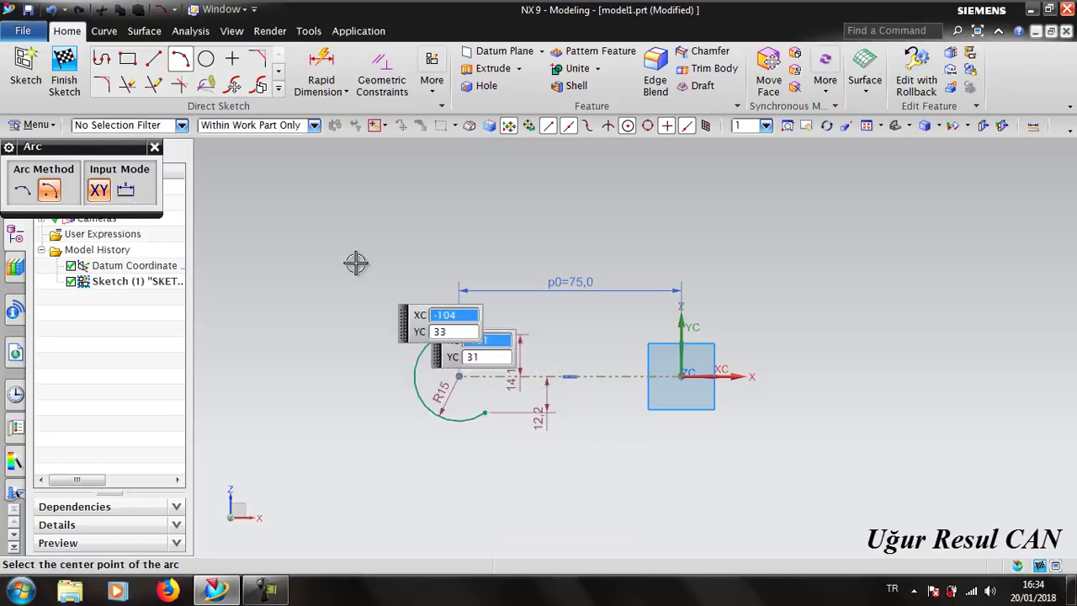
key("Escape")
left_click(151, 67)
key("Escape")
Change the arc's R15 radius dimension to 5
left_click(447, 392)
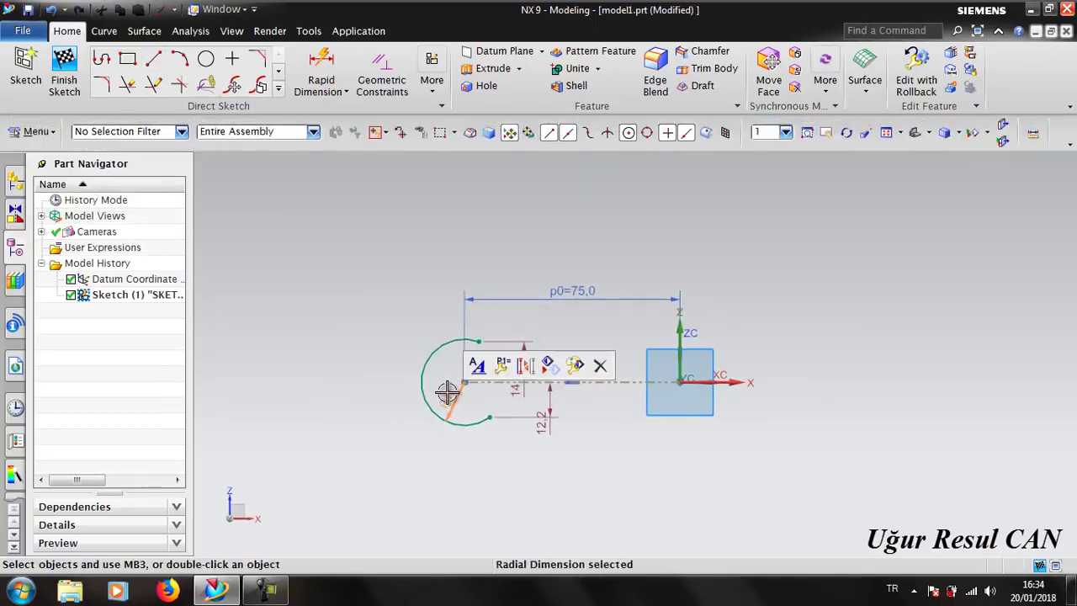
double_click(447, 392)
type("5")
key("Return")
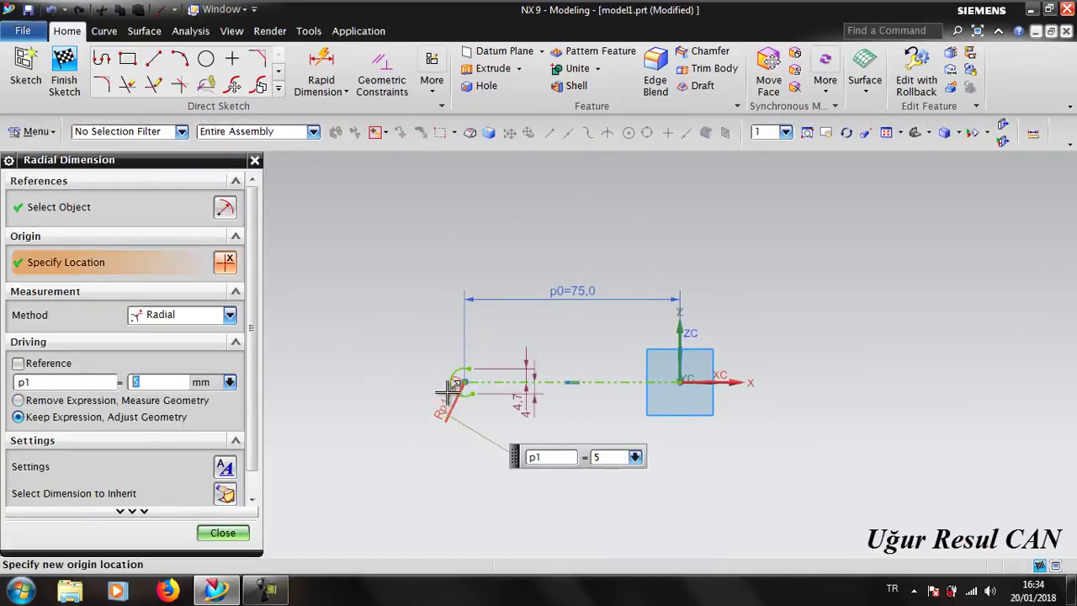
scroll(492, 409, "up", 3)
scroll(494, 476, "down", 1)
key("Escape")
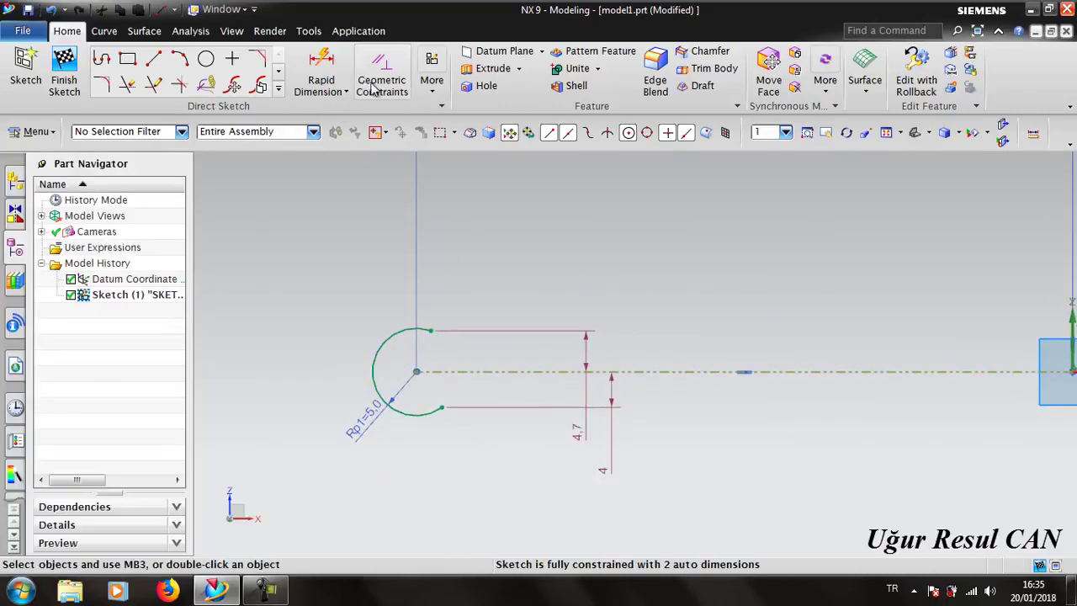
Draw a line joining the arc's top and bottom ends
left_click(371, 90)
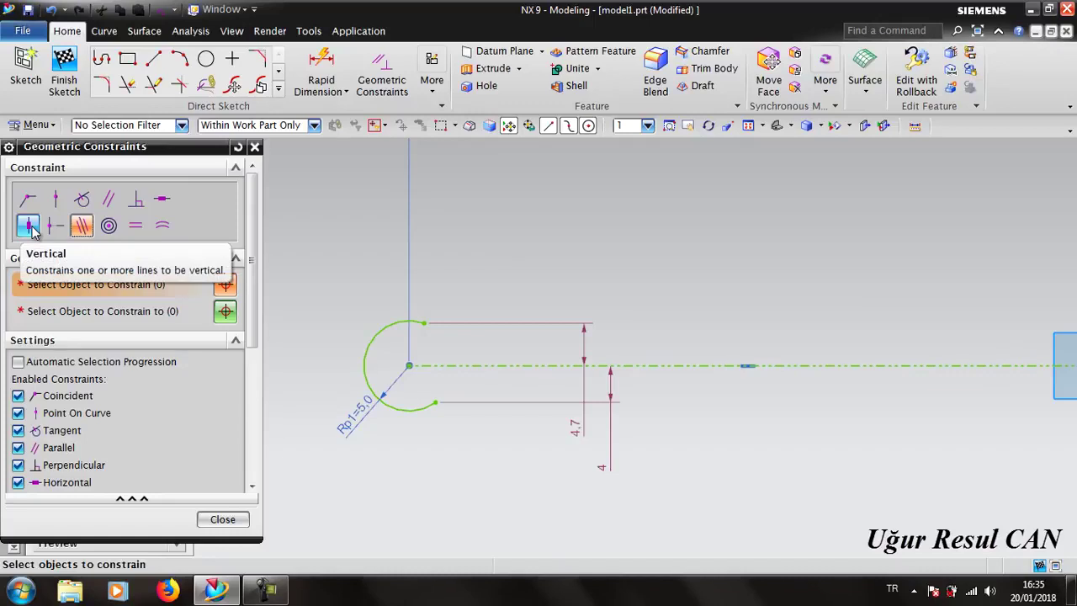
left_click(30, 228)
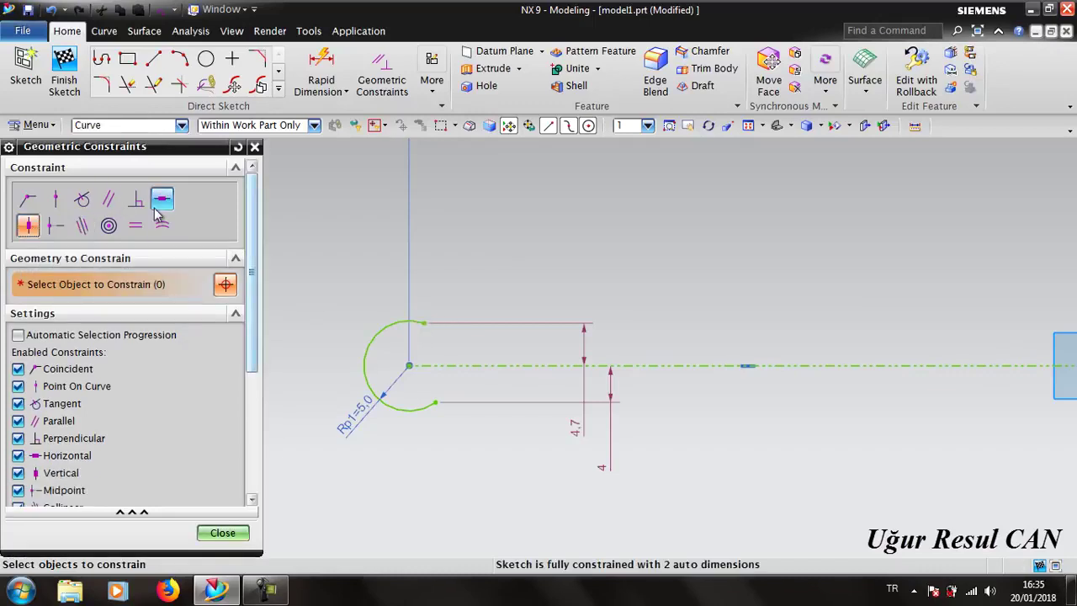
key("Escape")
left_click(153, 58)
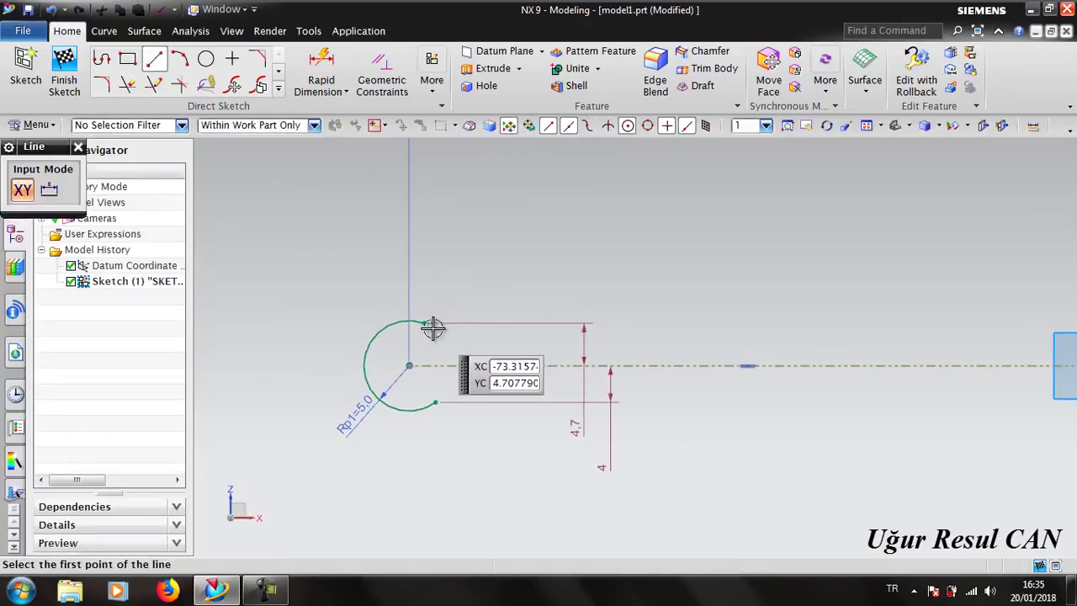
left_click(424, 323)
left_click(439, 404)
key("Escape")
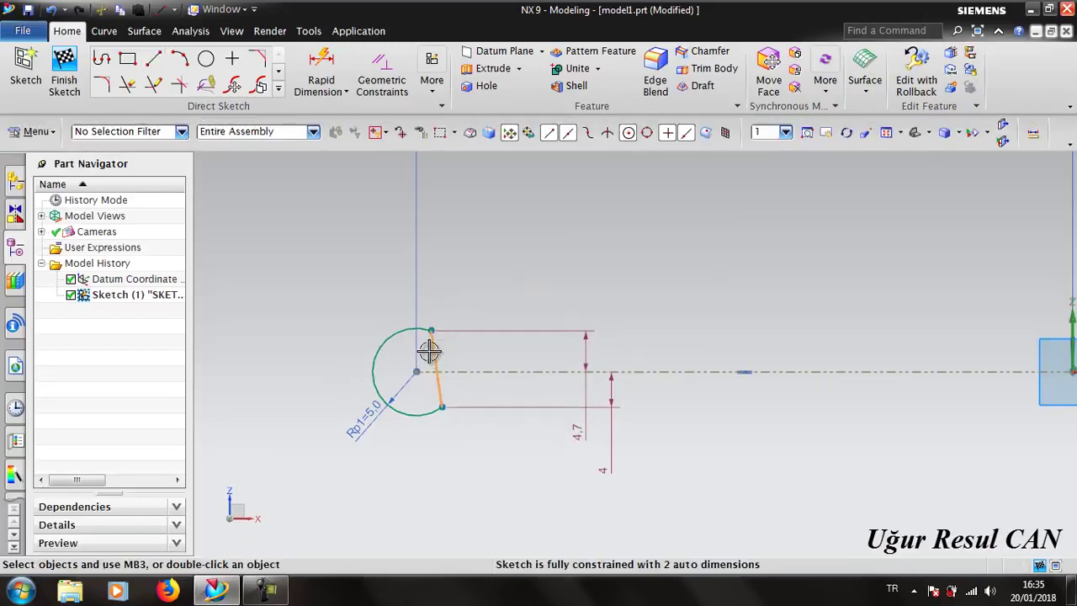
Make the connecting line vertical and a reference line, with its gap dimension set to 5 mm
left_click(428, 348)
left_click(637, 298)
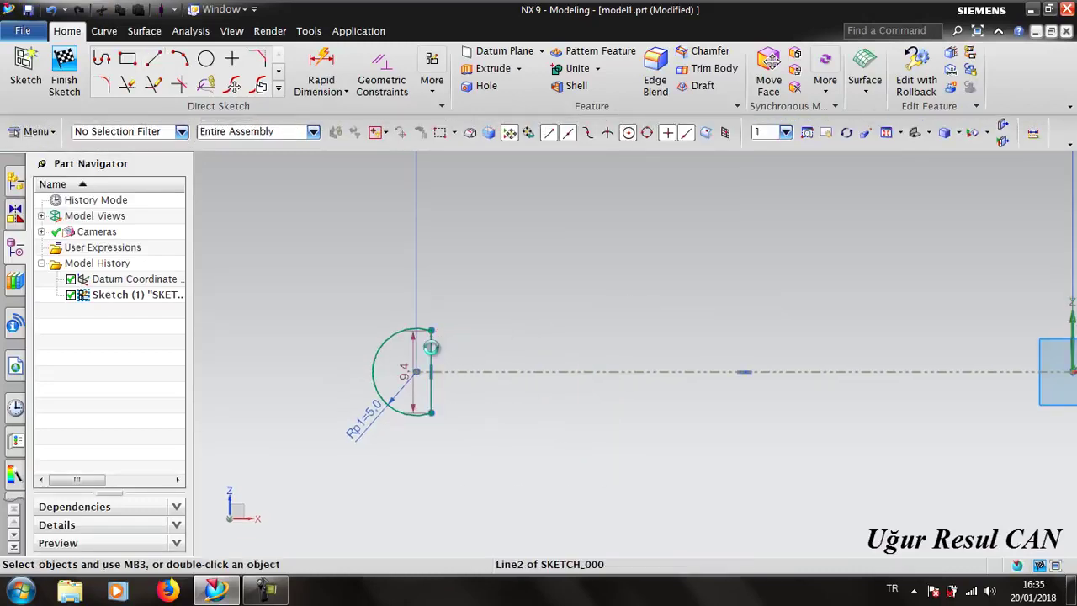
left_click(431, 346)
left_click(535, 300)
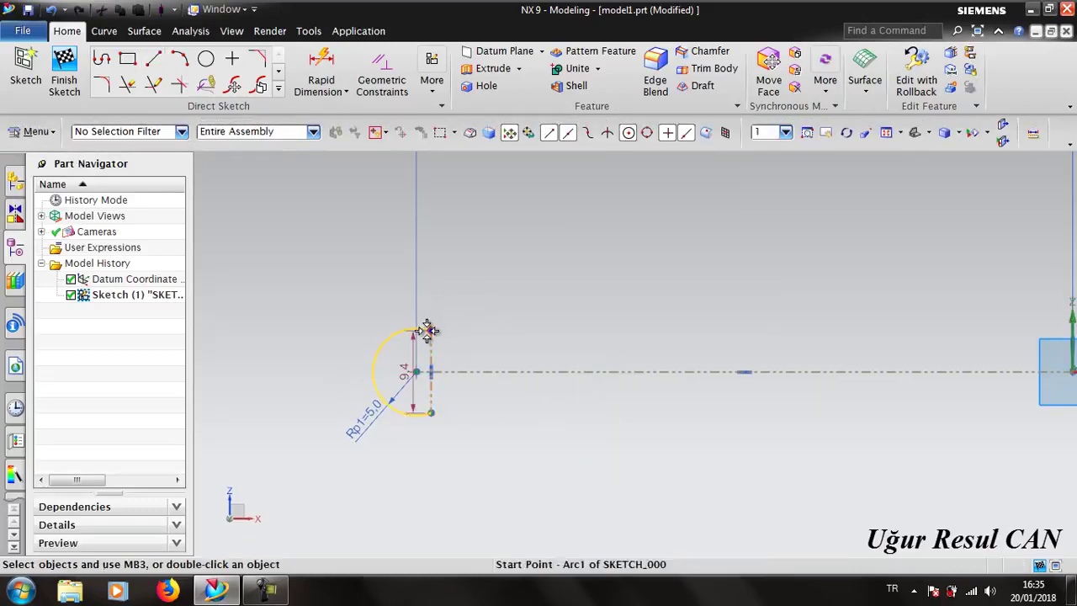
left_click_drag(454, 341, 452, 344)
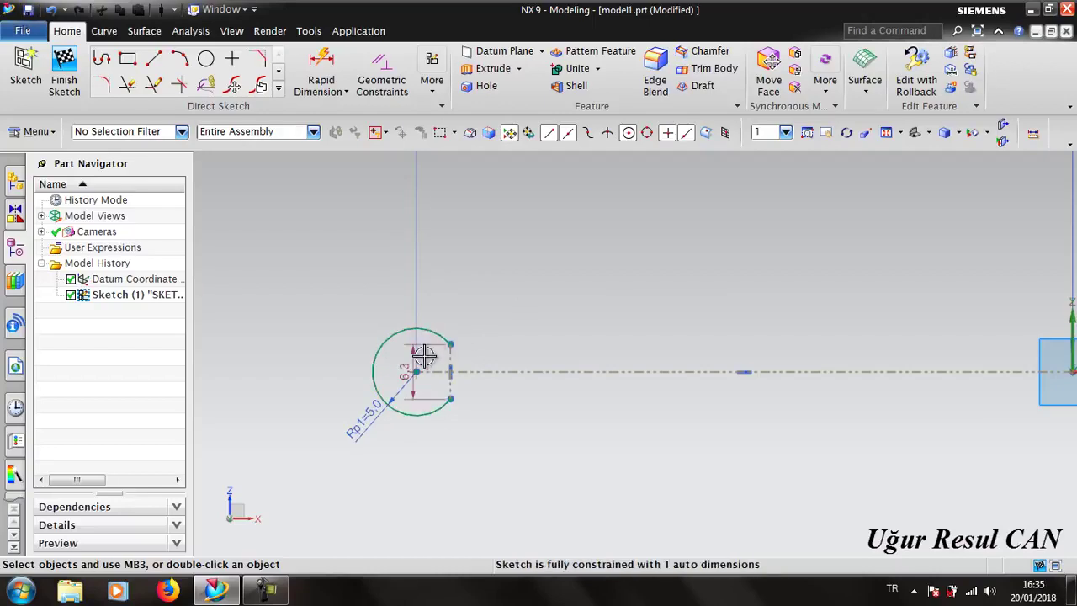
left_click(404, 367)
double_click(401, 367)
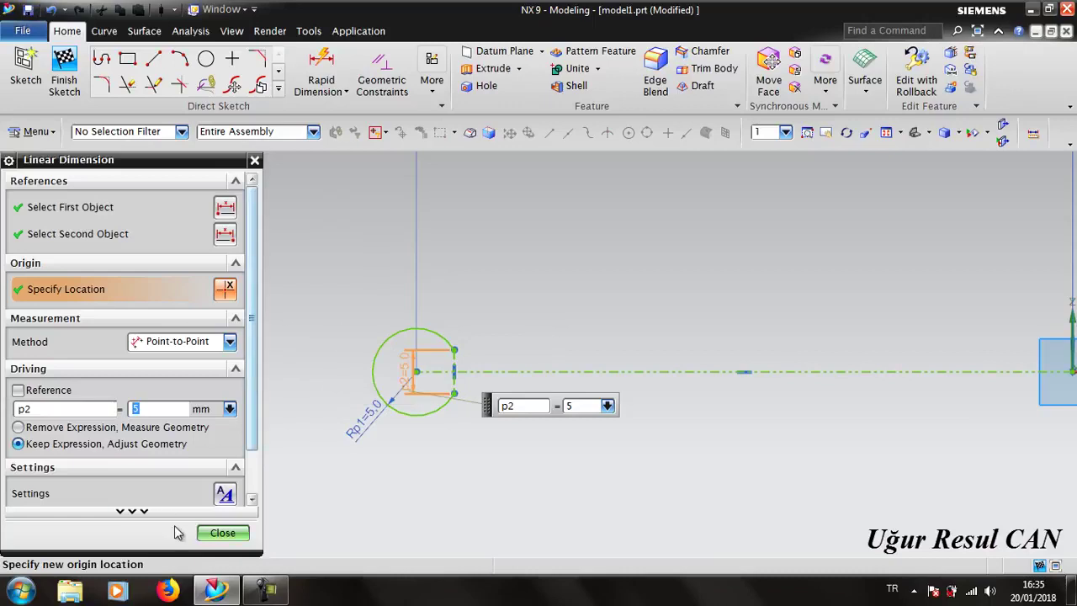
left_click(223, 532)
Draw a 71 mm horizontal line from the arc's top end, plus a short line at its end
left_click(153, 58)
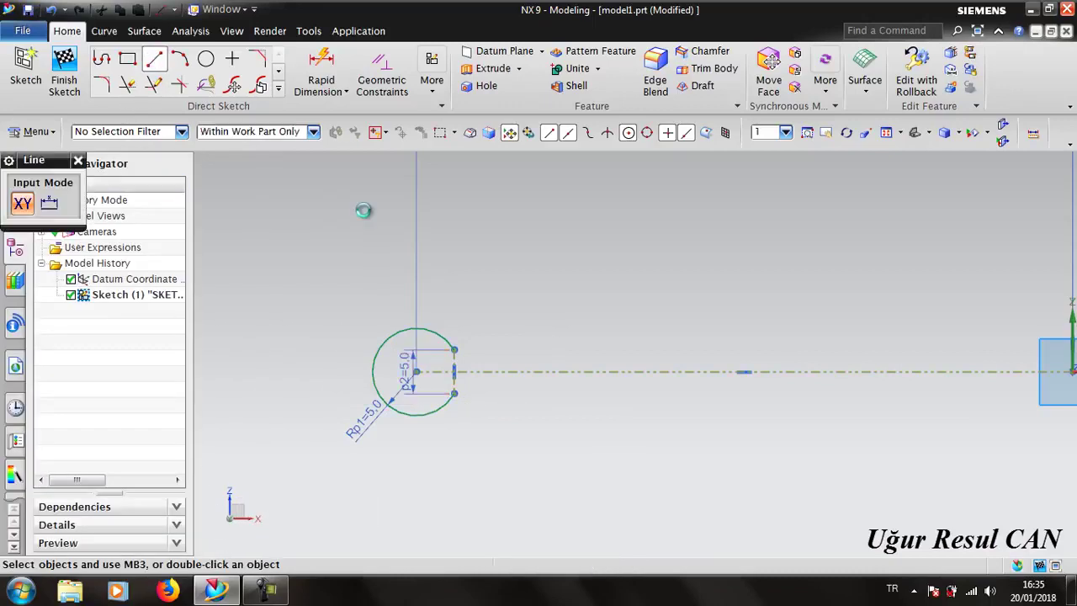
left_click(455, 342)
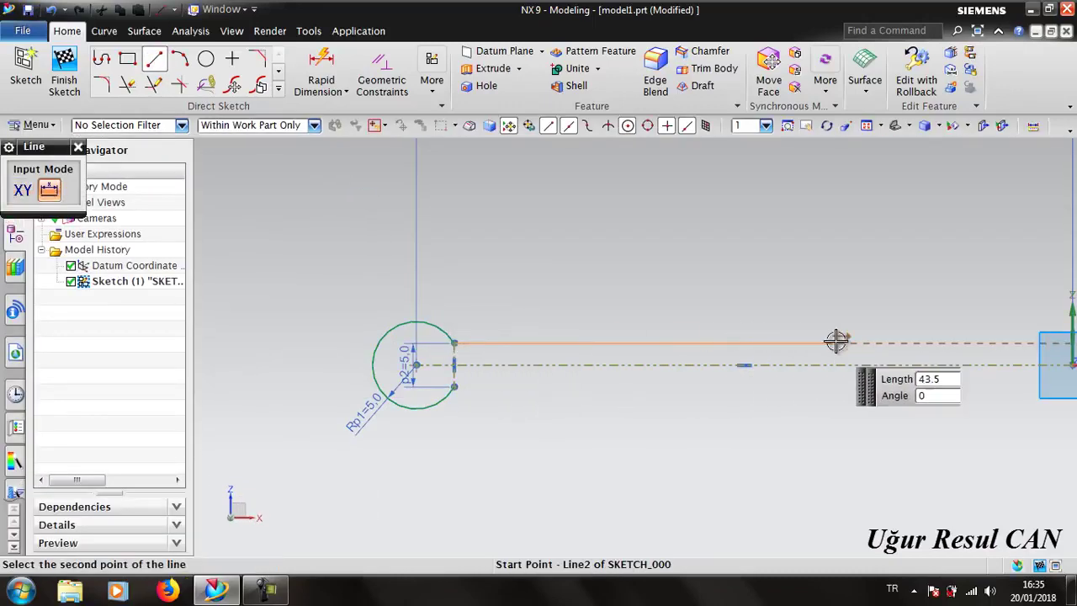
middle_click_drag(976, 360, 849, 360, "shift")
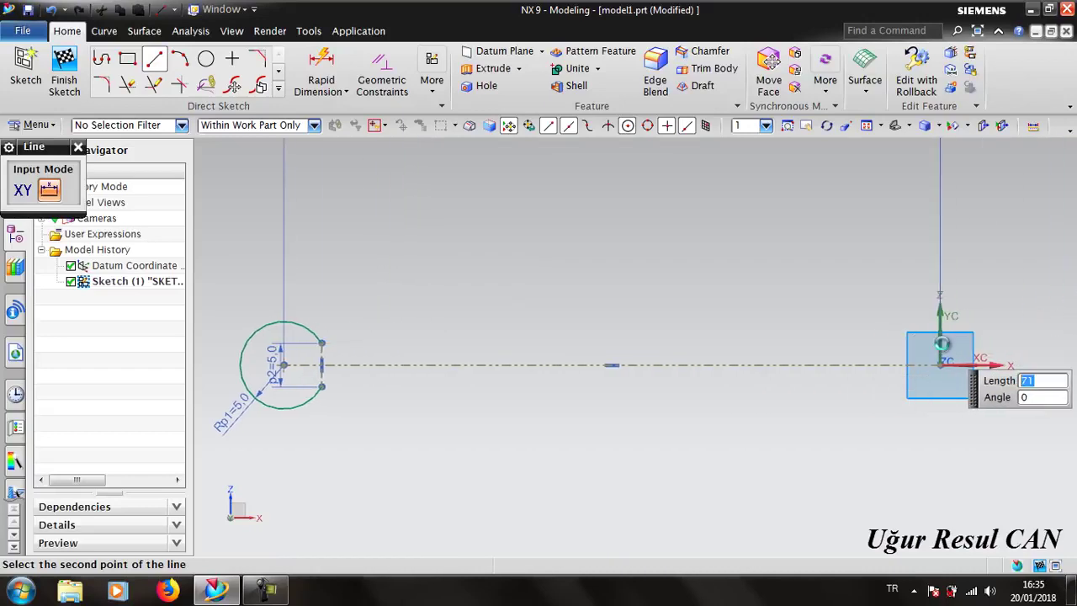
left_click(941, 343)
left_click(943, 345)
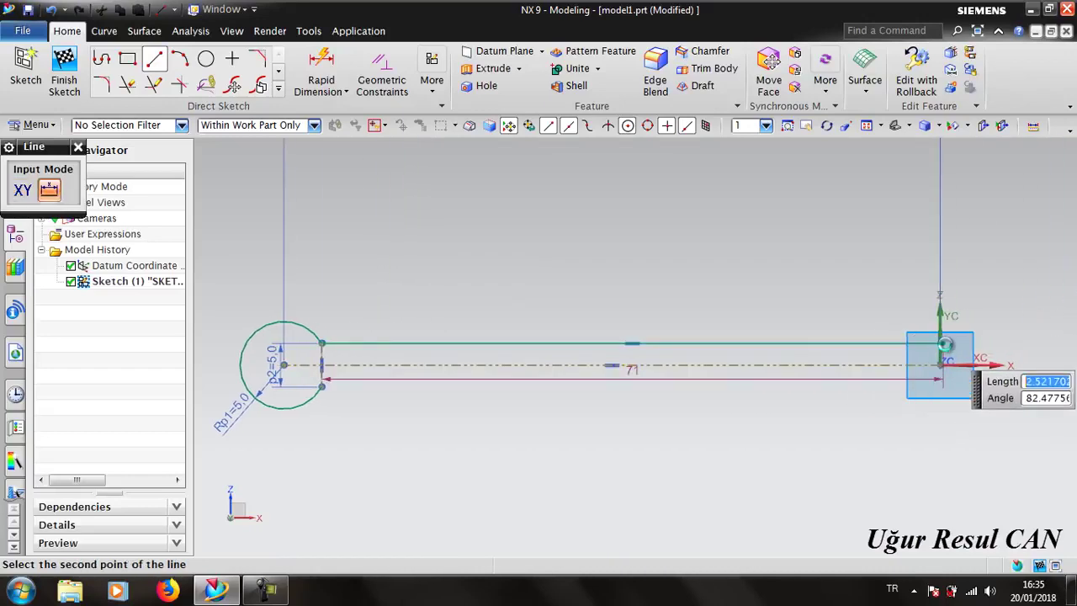
key("Escape")
Make the short line vertical and attach its end to the green line
scroll(967, 362, "down", 1)
scroll(970, 362, "up", 3)
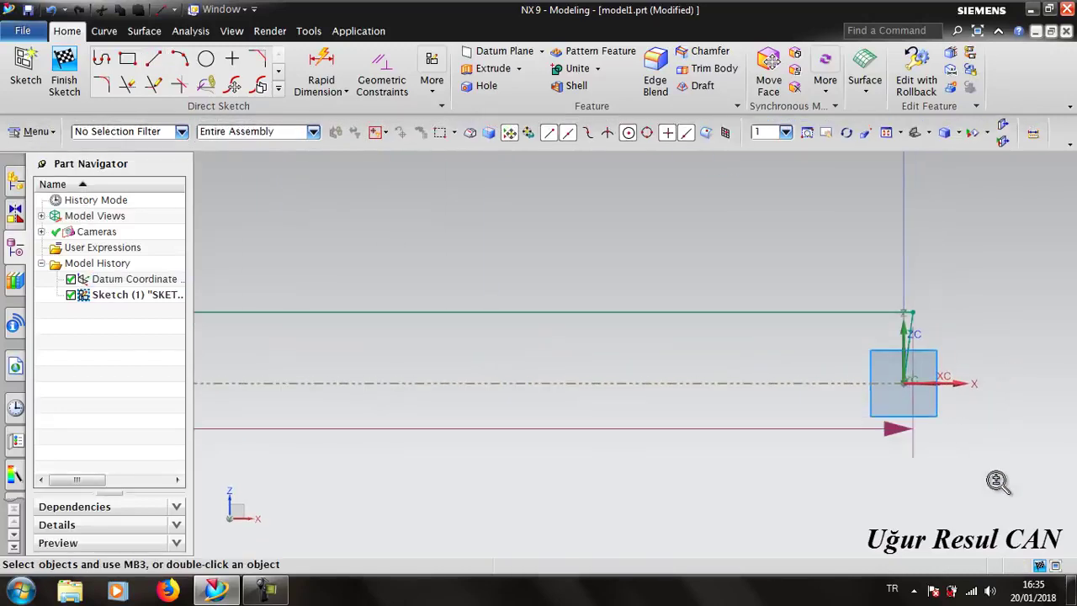
left_click(900, 319)
left_click(936, 267)
left_click(894, 322)
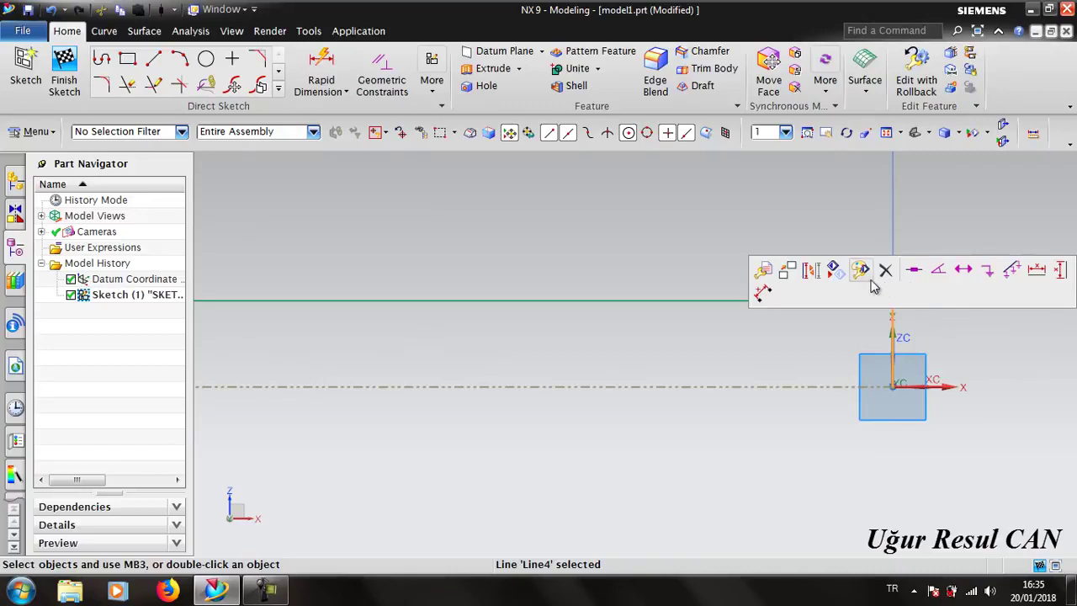
left_click(817, 274)
Draw the lower horizontal line rightward from the circle's lower end
left_click(153, 58)
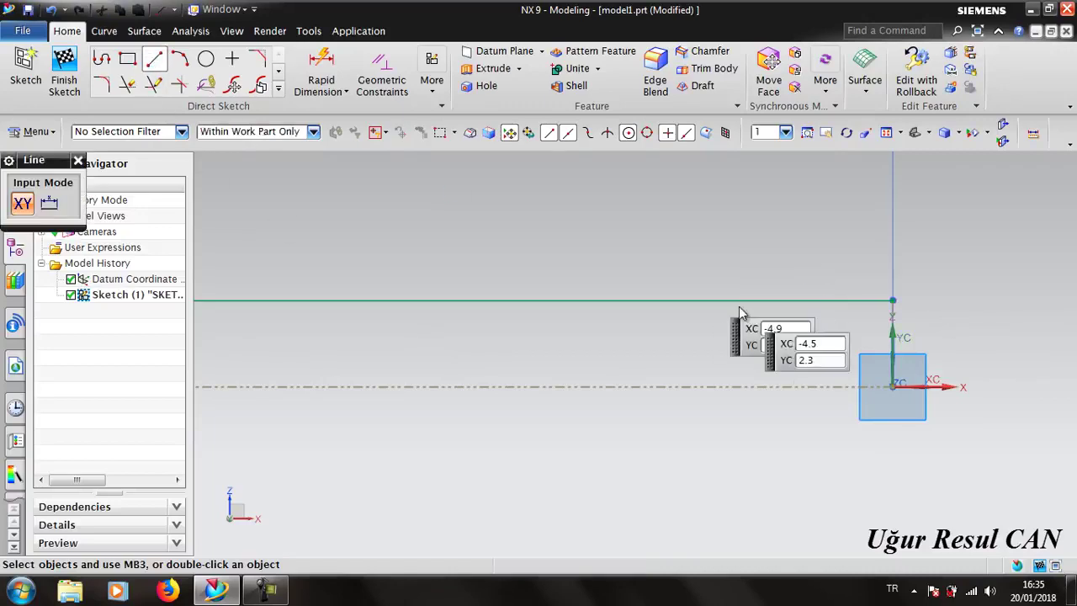
scroll(714, 435, "up", 2)
scroll(649, 435, "up", 3)
scroll(655, 503, "down", 3)
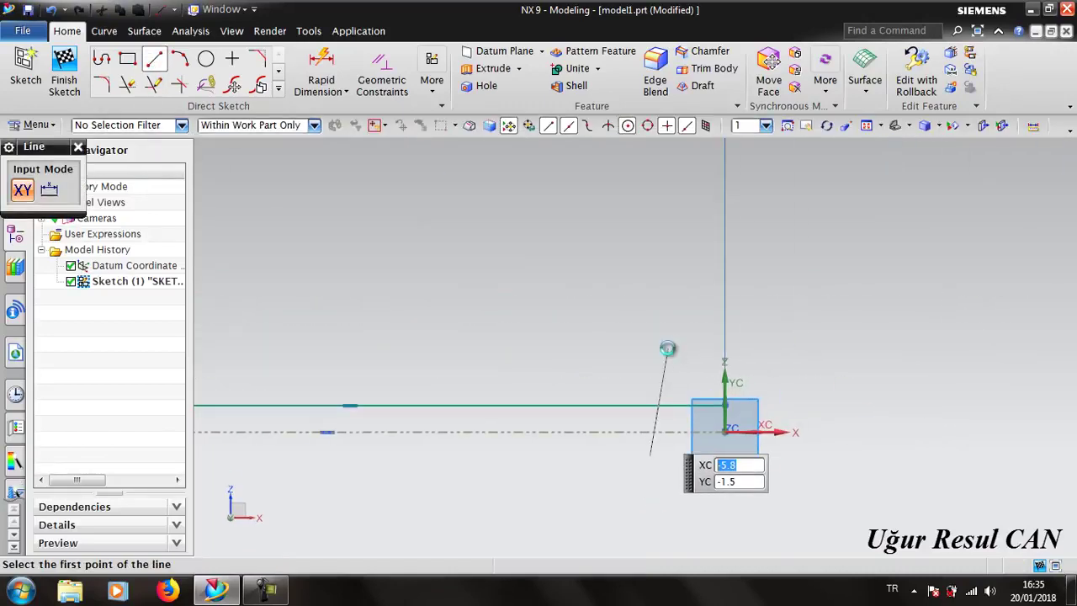
mouse_move(524, 366)
middle_mouse_down("shift")
mouse_move(714, 385)
mouse_move(939, 304)
middle_mouse_up("shift")
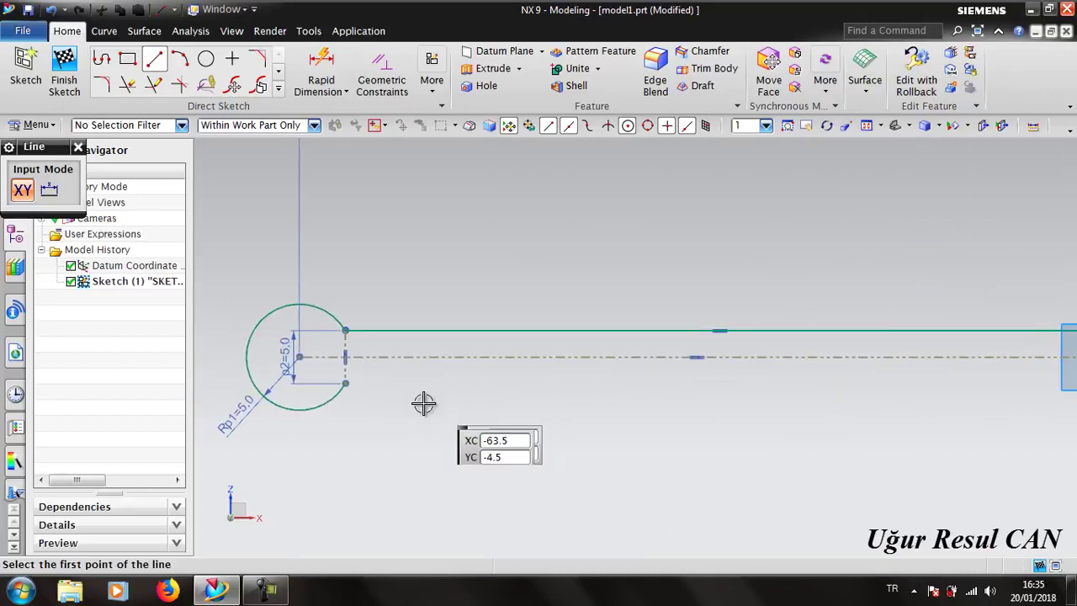
left_click(345, 384)
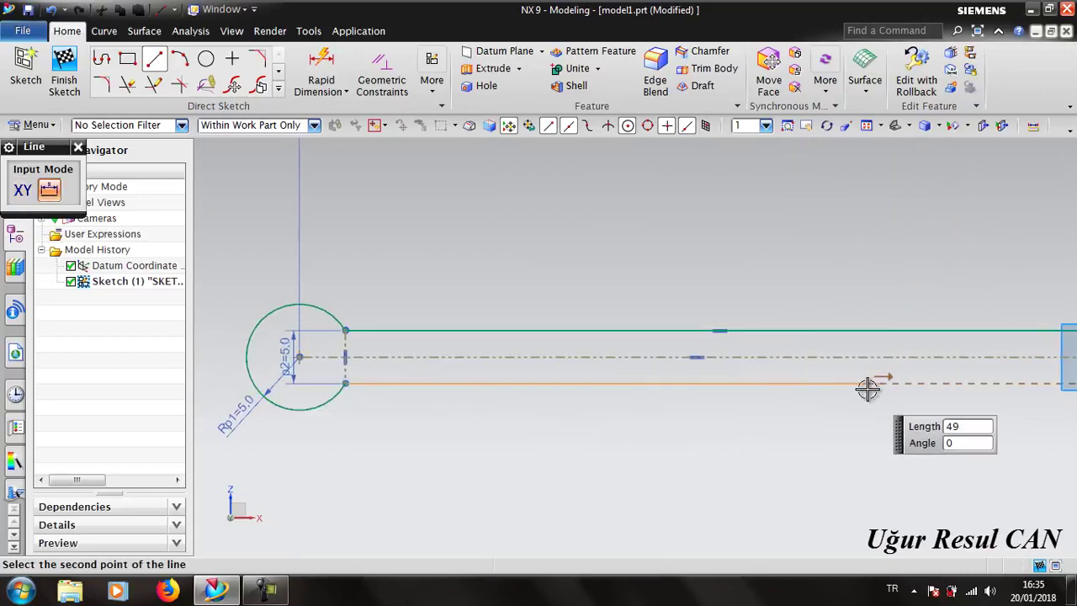
scroll(783, 395, "up", 1)
scroll(808, 399, "down", 2)
scroll(823, 383, "down", 1)
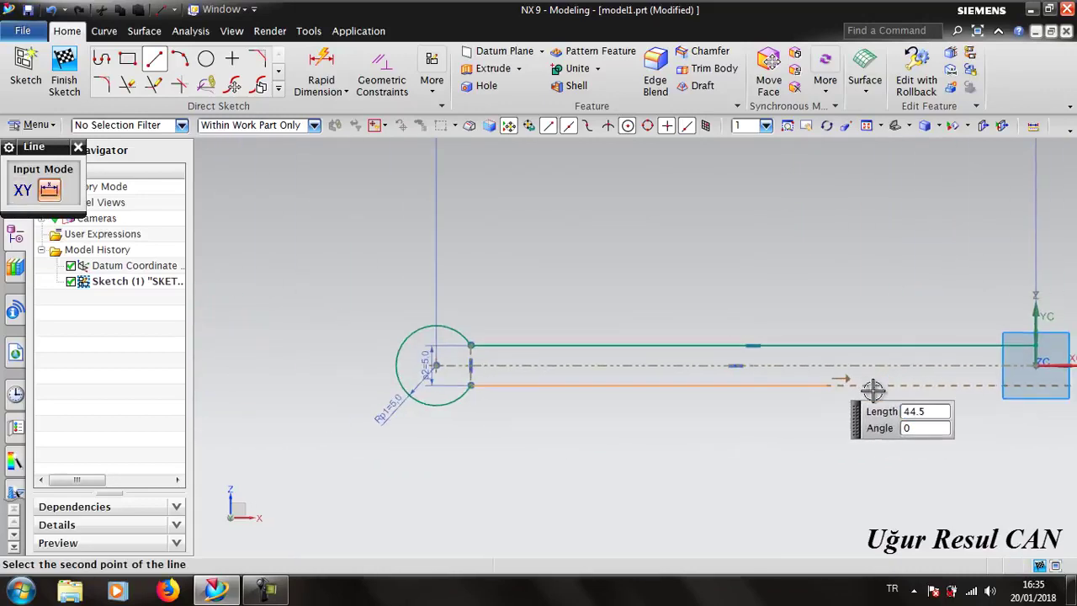
middle_click_drag(823, 383, 748, 414, "shift")
left_click(832, 387)
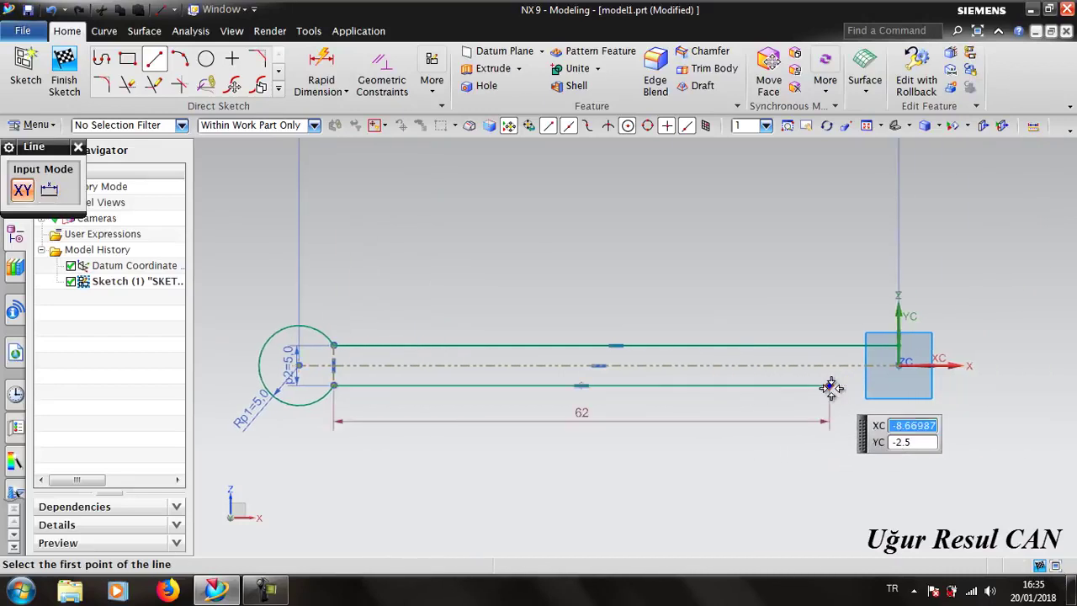
key("Escape")
Change the lower line's 62 length dimension to 60
left_click(580, 424)
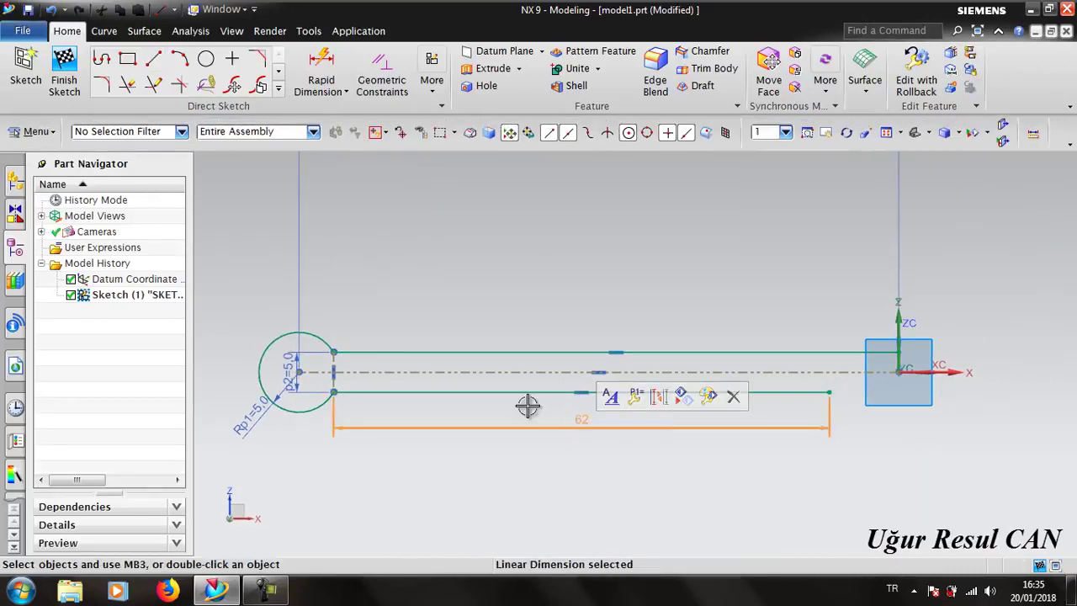
left_click(586, 424)
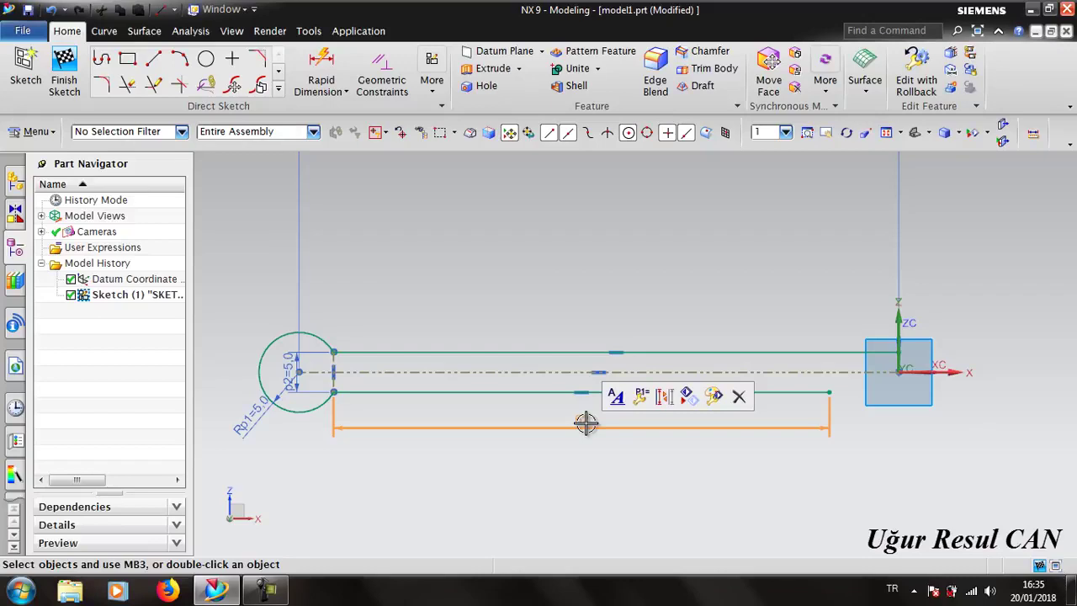
double_click(586, 423)
type("6")
key("Return")
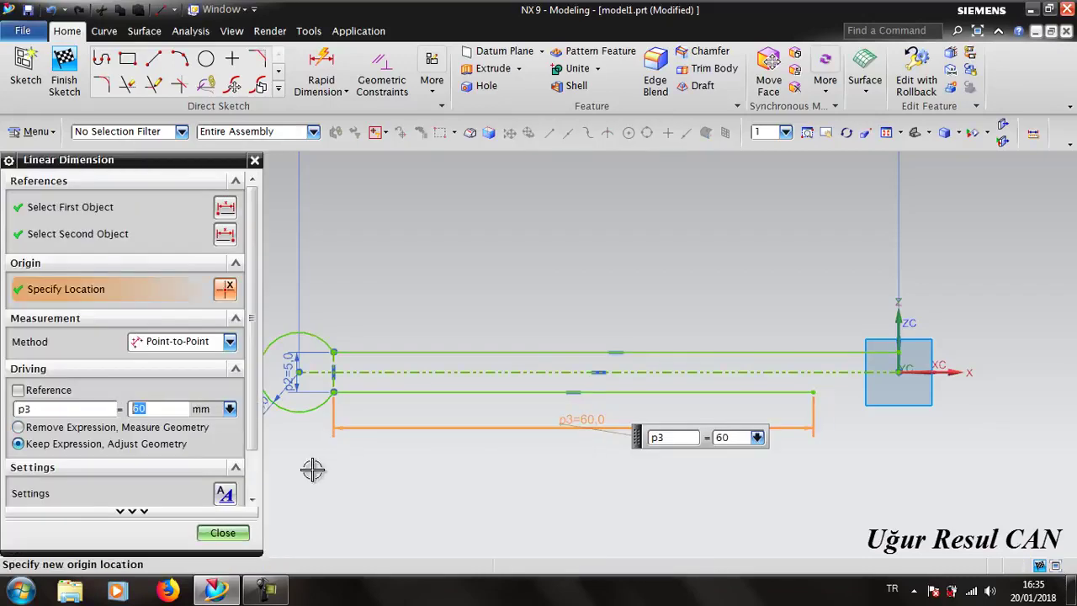
left_click(235, 524)
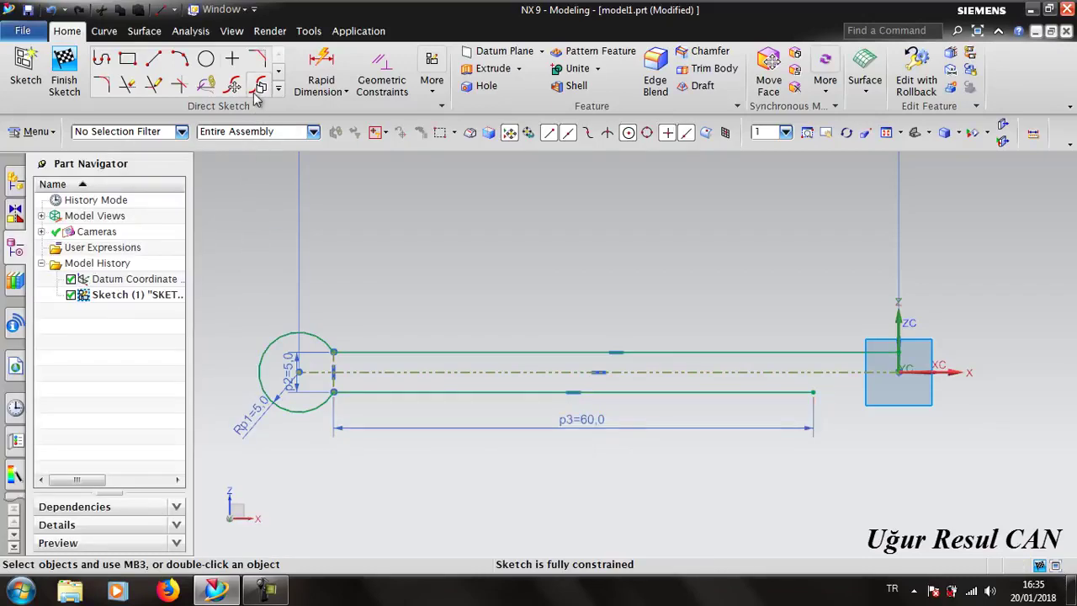
left_click(105, 81)
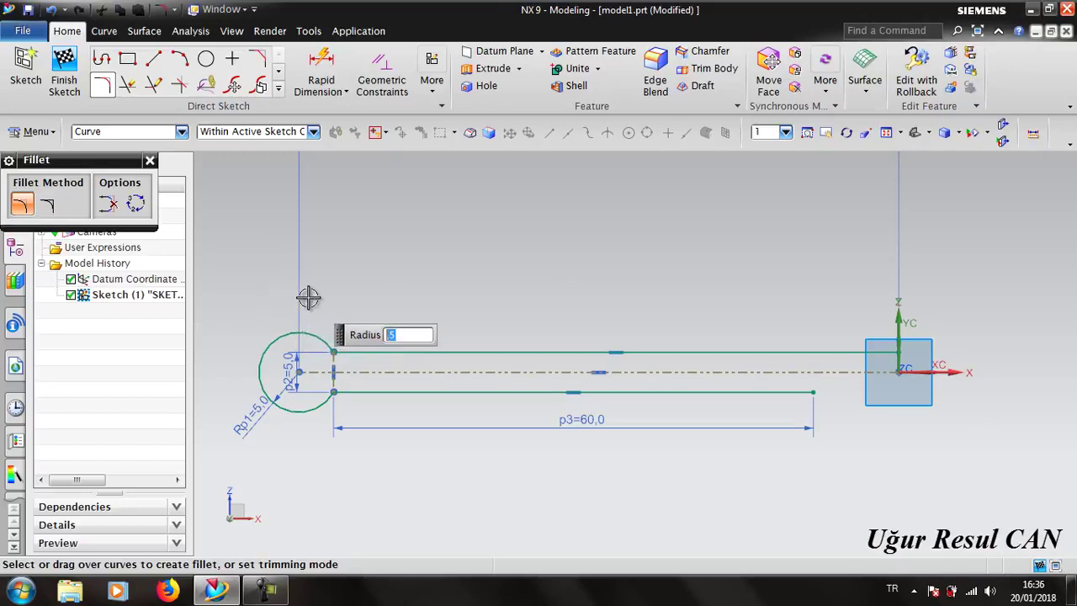
type("10")
Add radius-10 fillets at the arc's top and bottom joins, then finish the sketch
left_click(331, 344)
left_click(376, 351)
left_click(360, 393)
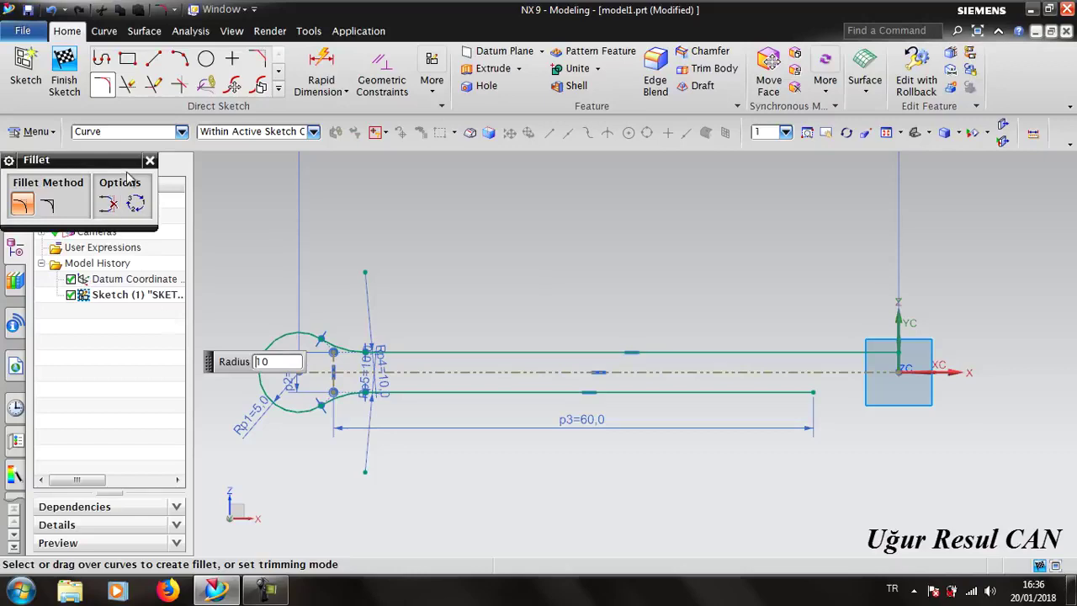
left_click(150, 160)
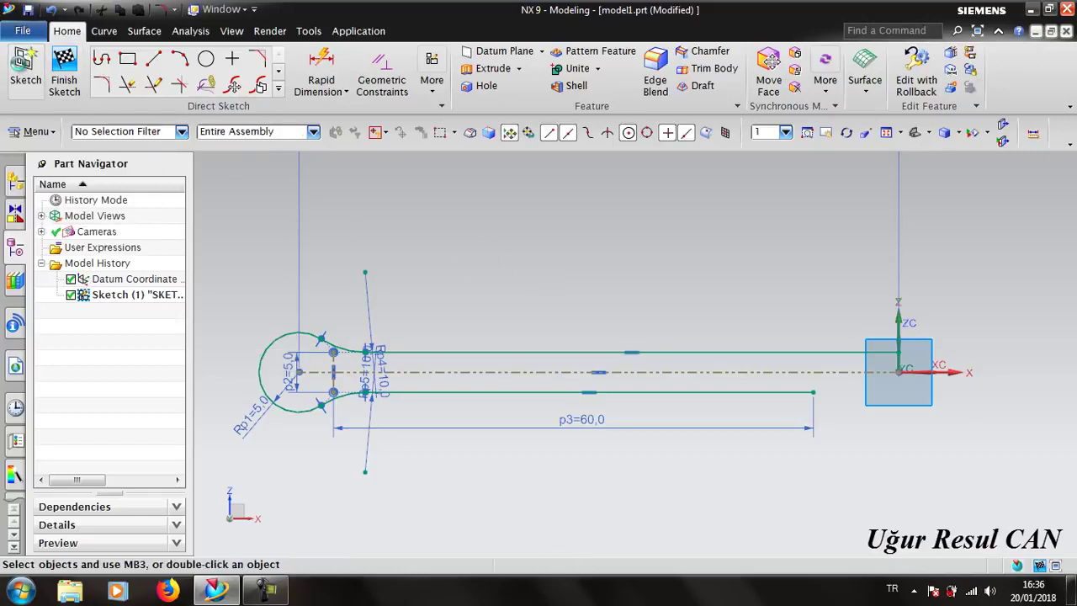
key("Escape")
key("ctrl+q")
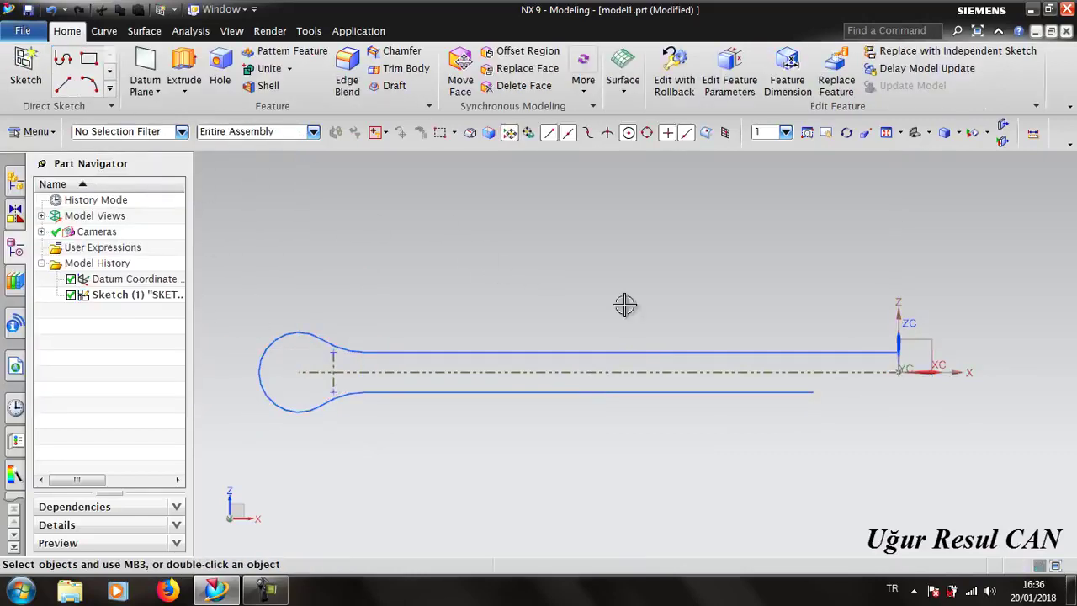
middle_click_drag(746, 368, 752, 397)
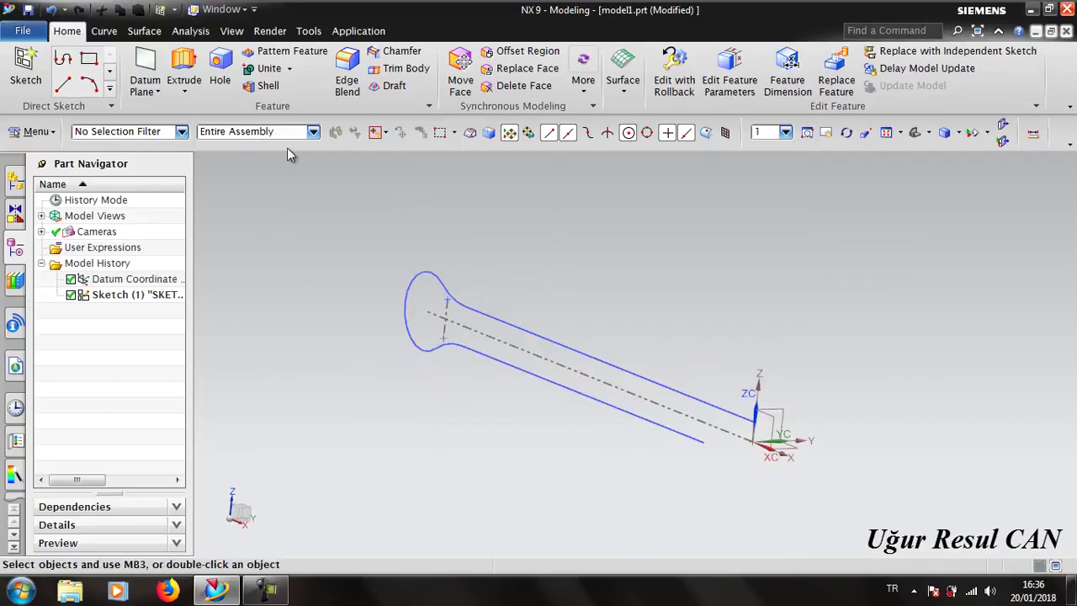
Start a new sketch on the YZ plane and zoom toward the path's end
left_click(34, 59)
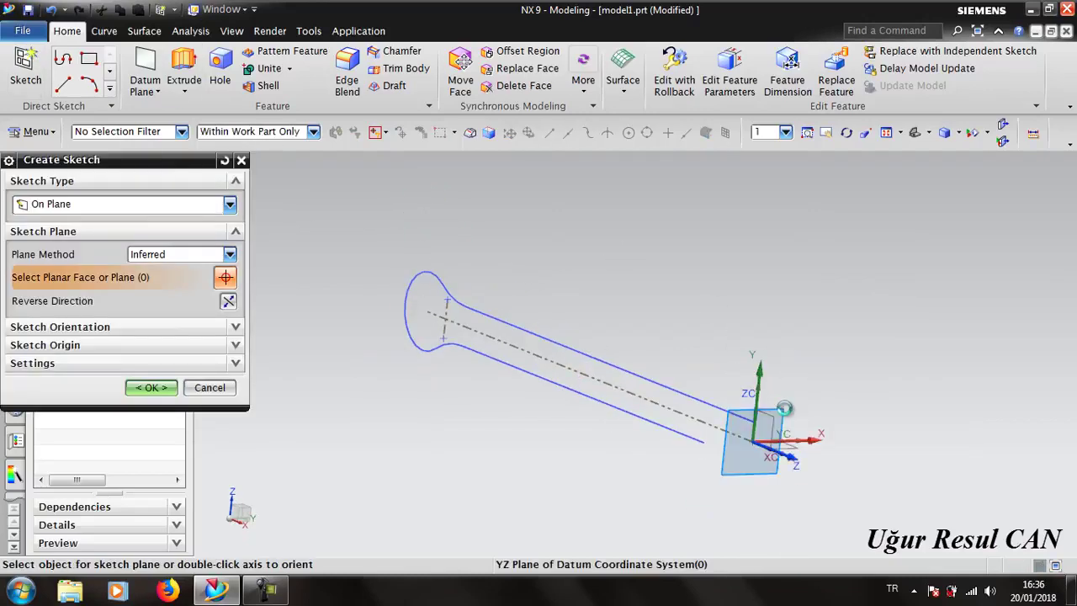
left_click(168, 389)
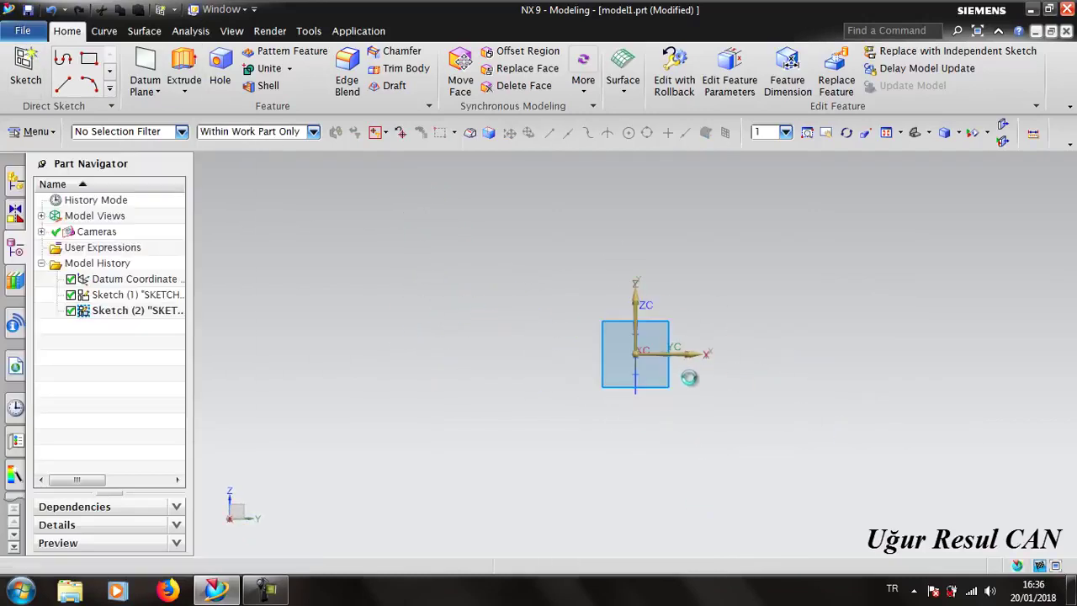
mouse_move(651, 410)
middle_mouse_down()
mouse_move(710, 440)
mouse_move(494, 345)
mouse_move(654, 430)
middle_mouse_up()
scroll(715, 438, "down", 3)
scroll(766, 445, "down", 3)
scroll(870, 494, "up", 2)
middle_click_drag(871, 493, 690, 395, "shift")
scroll(782, 421, "down", 1)
scroll(782, 469, "up", 2)
scroll(771, 516, "up", 2)
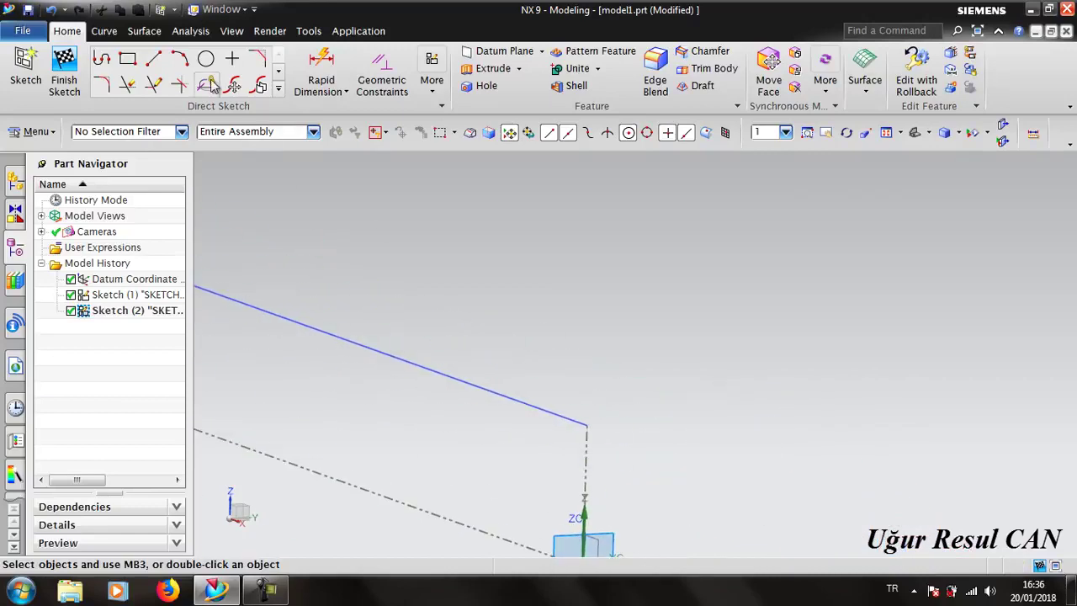
Draw two 1.3 horizontal base segments on either side of the path end
left_click(154, 58)
left_click(586, 423)
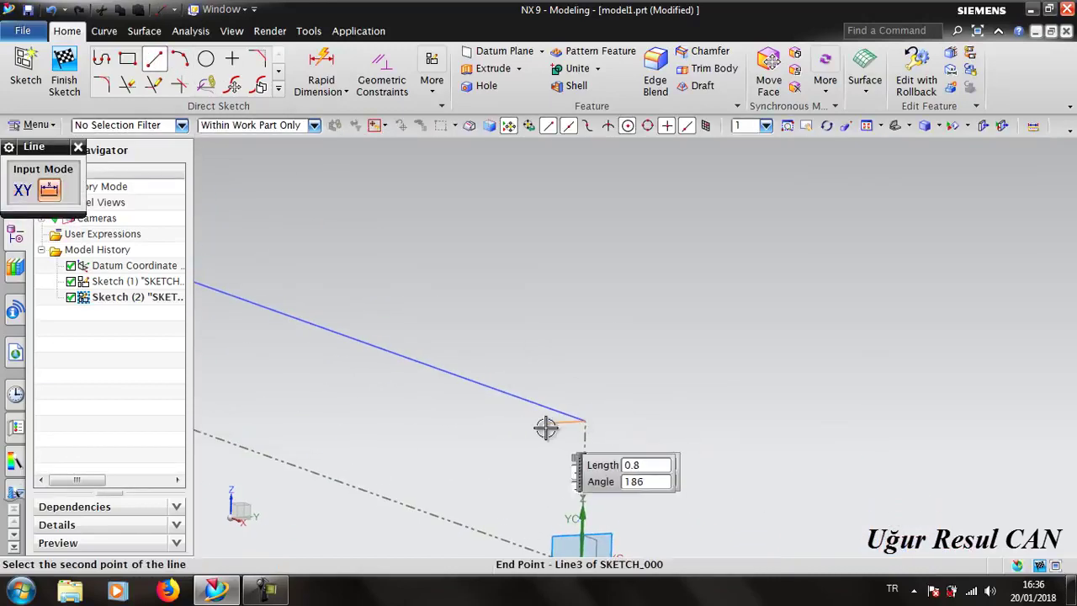
left_click(516, 424)
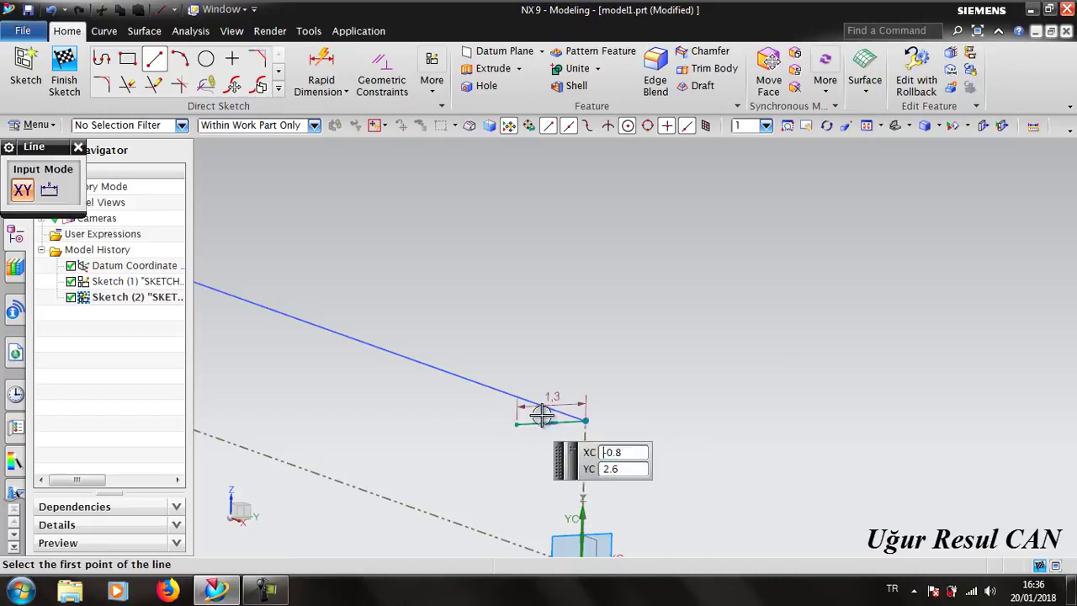
left_click(586, 421)
left_click(655, 423)
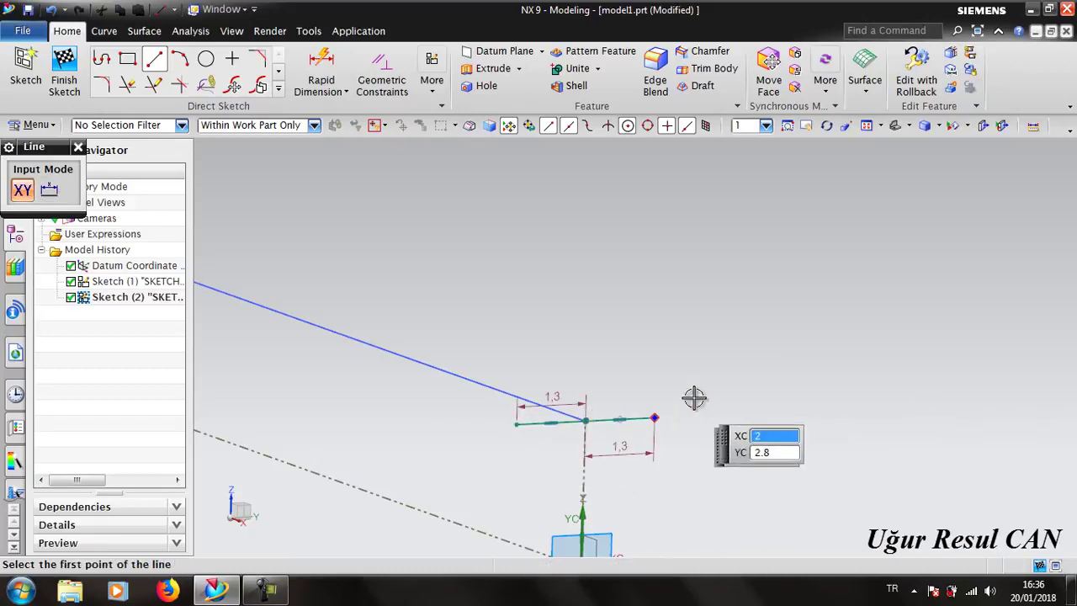
key("Escape")
Cap the base segments' outer ends with an arc above the base
left_click(179, 60)
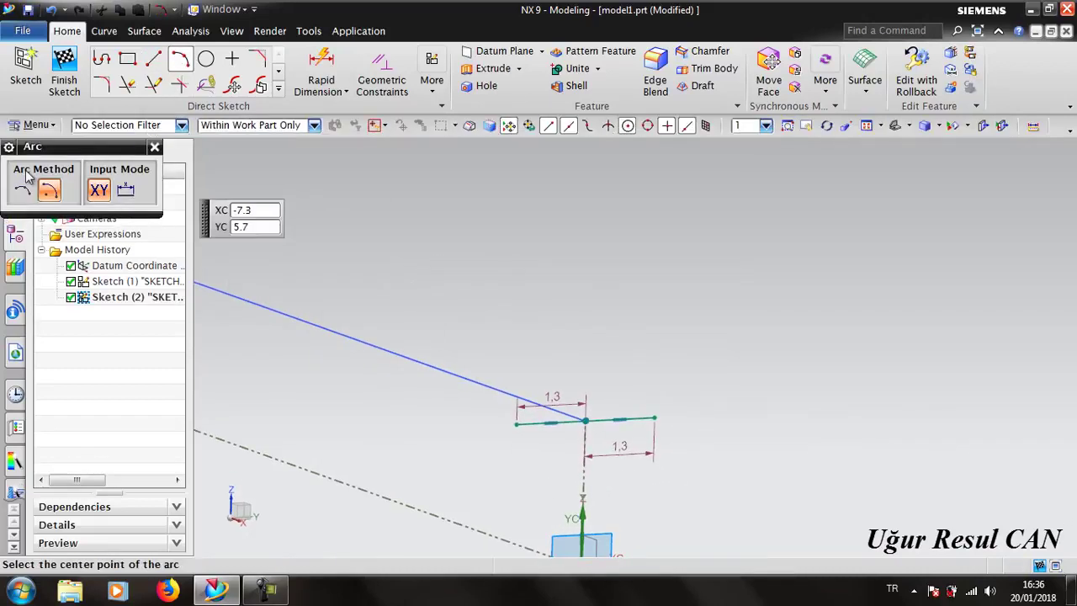
left_click(515, 423)
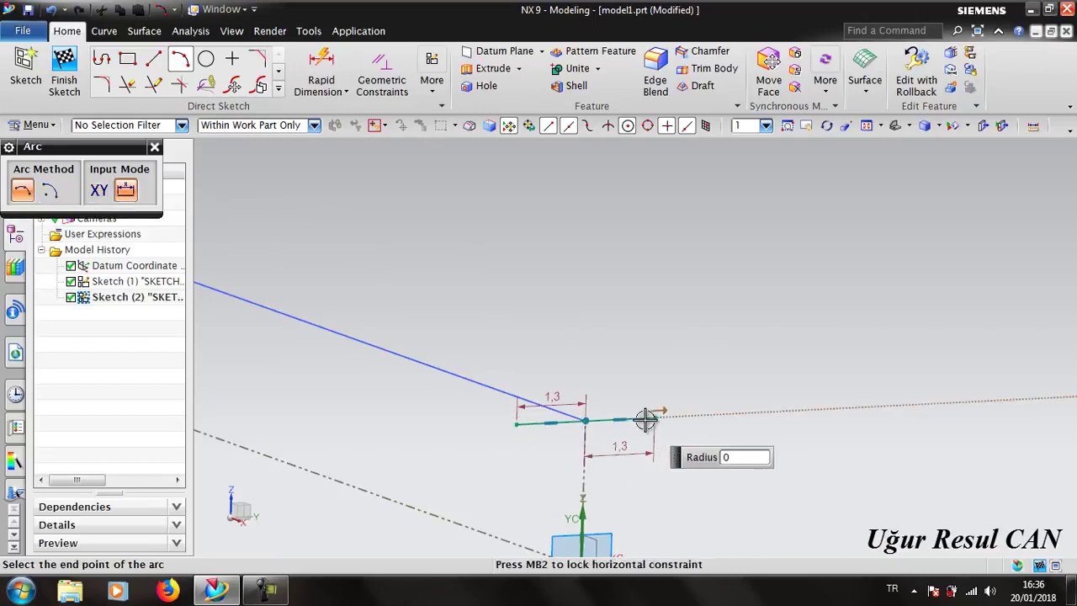
left_click(654, 419)
left_click(578, 287)
left_click(63, 76)
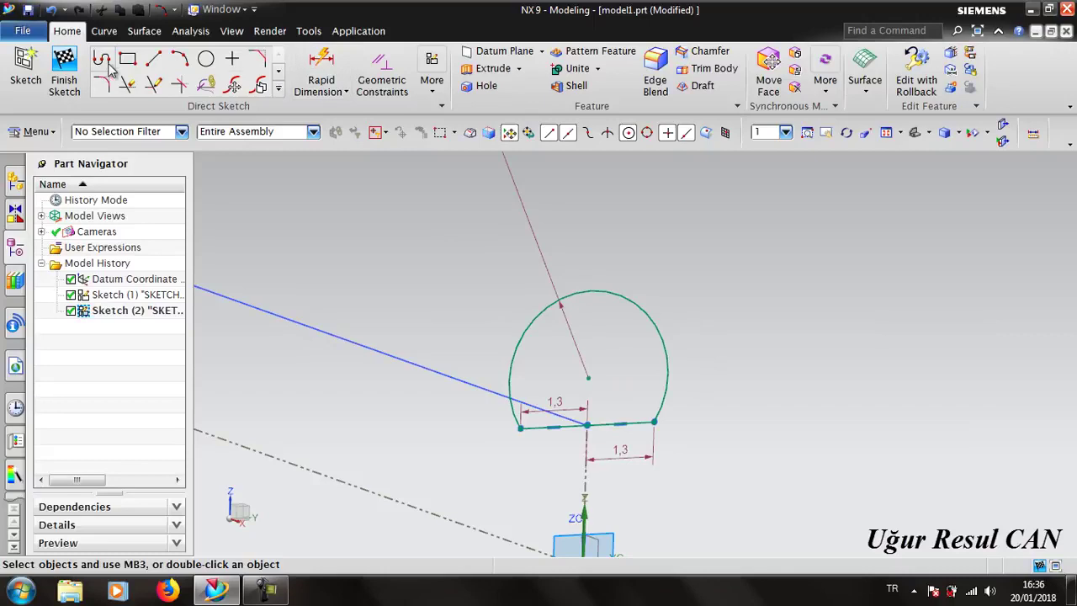
Add an overall base width dimension across the section and set it to 2.5
left_click(337, 77)
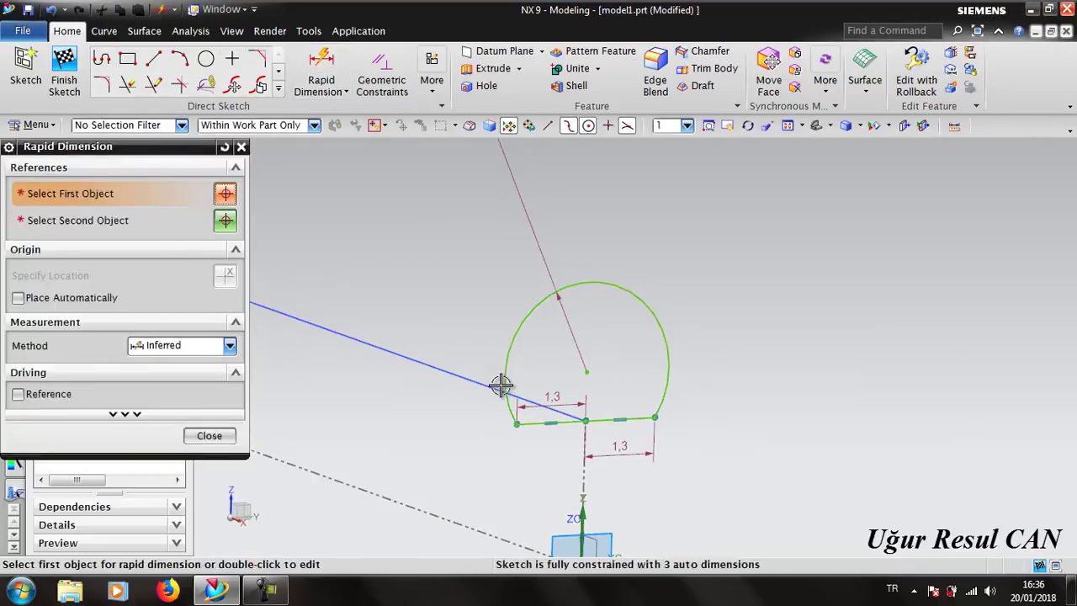
left_click(519, 426)
left_click(658, 419)
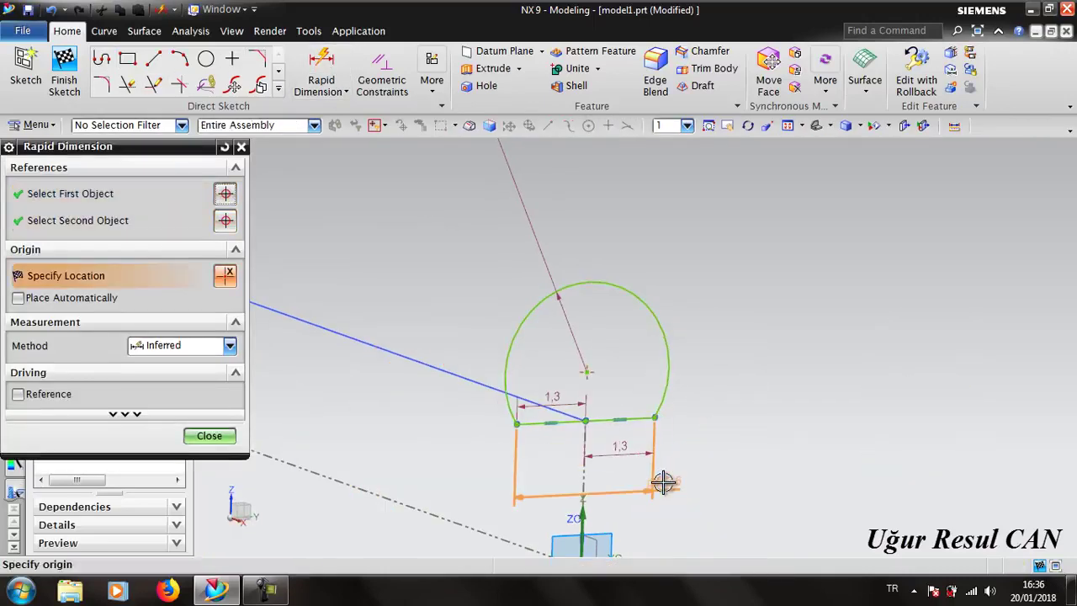
left_click(676, 482)
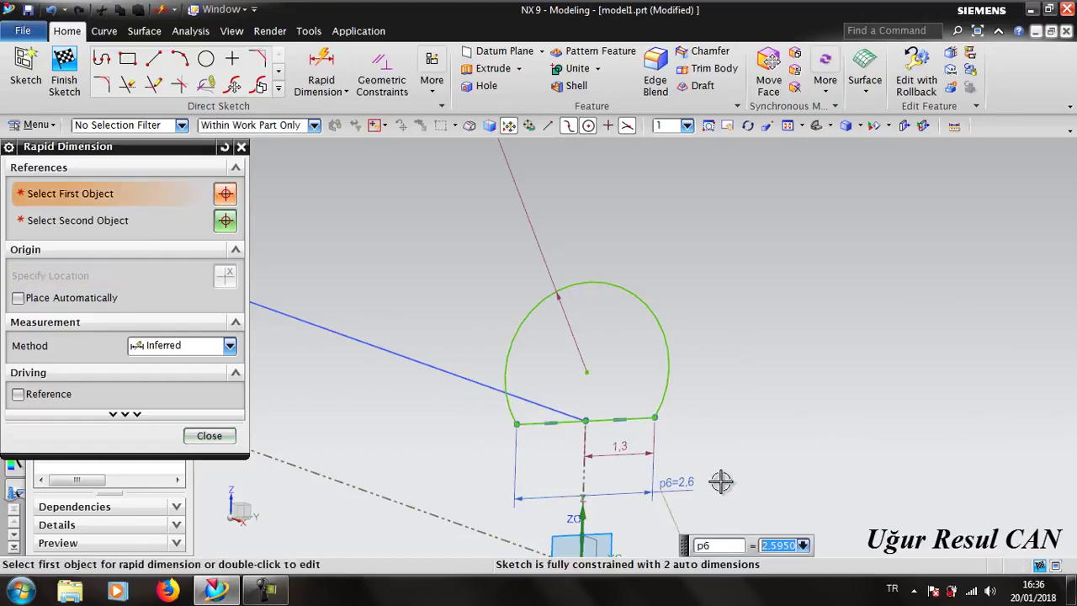
type("2,5")
key("Return")
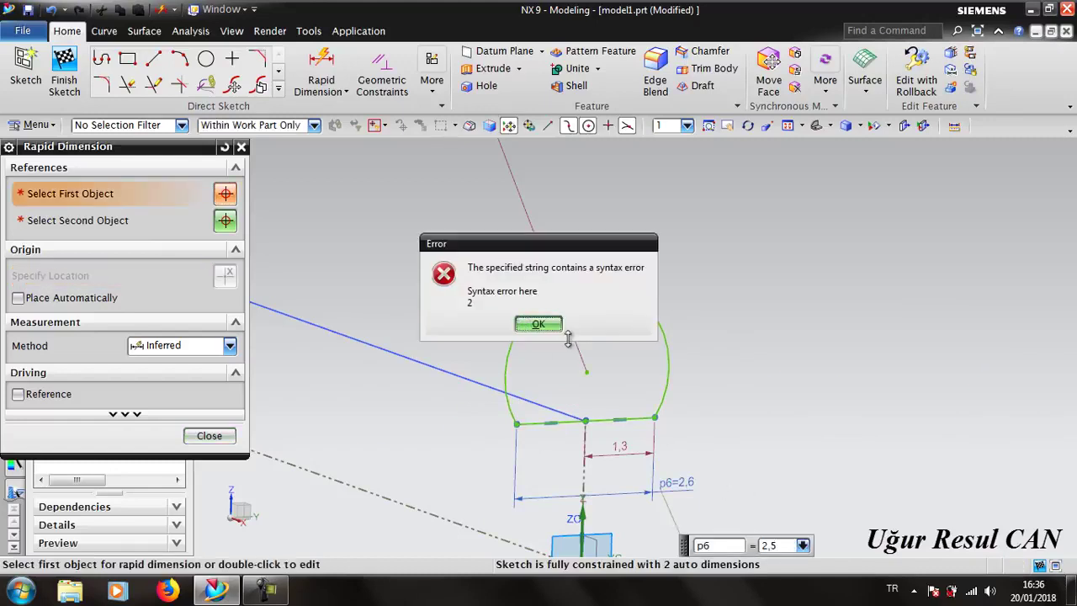
left_click(545, 325)
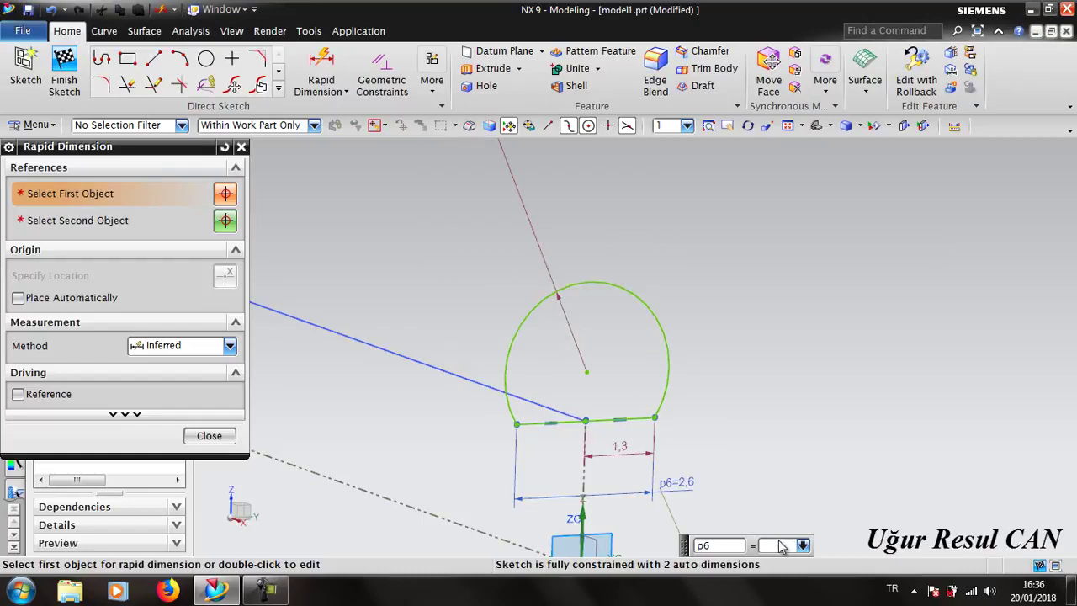
left_click(779, 545)
type("2.5")
key("Return")
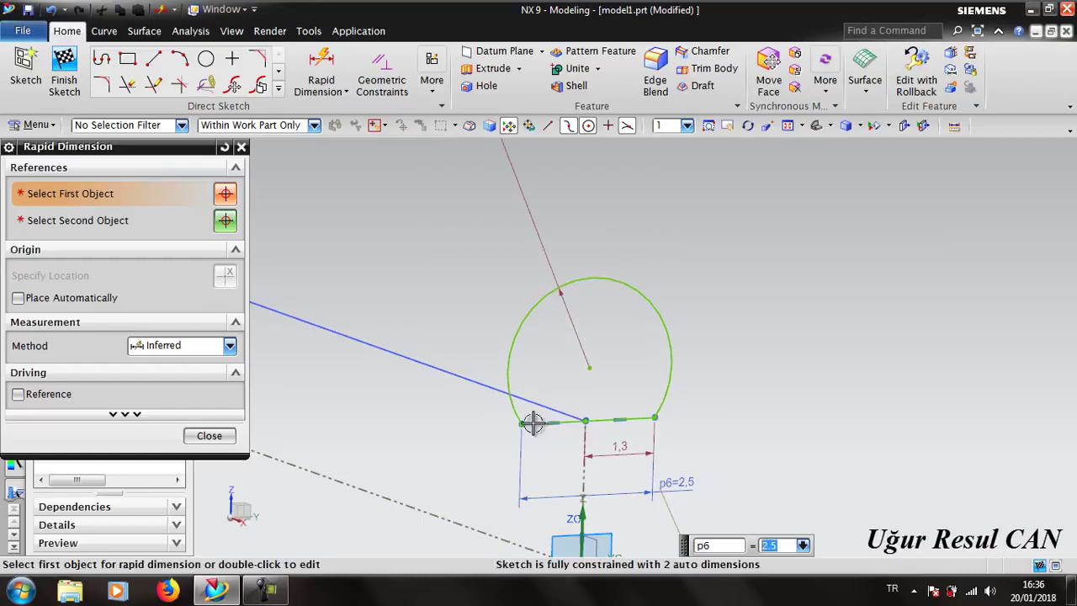
left_click(227, 435)
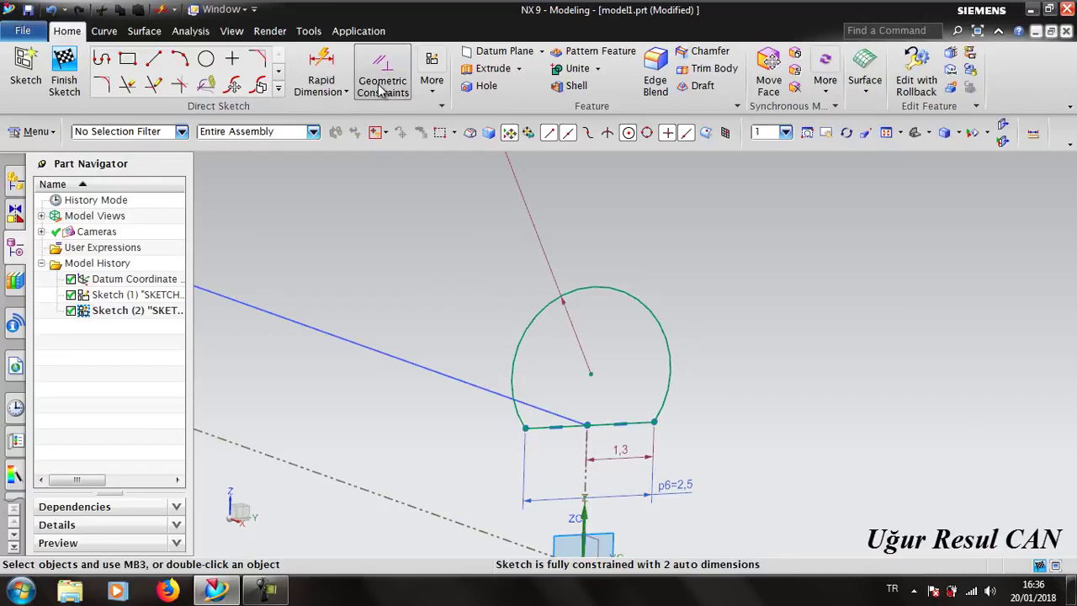
Apply an Equal Length constraint to the two halves of the base line
left_click(382, 84)
left_click(134, 229)
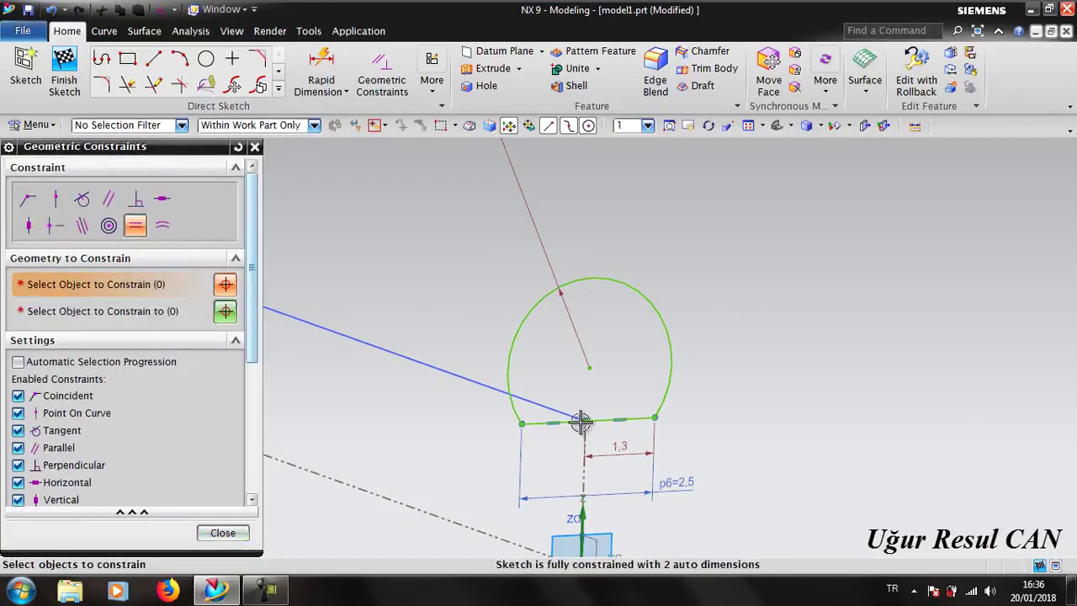
left_click(642, 419)
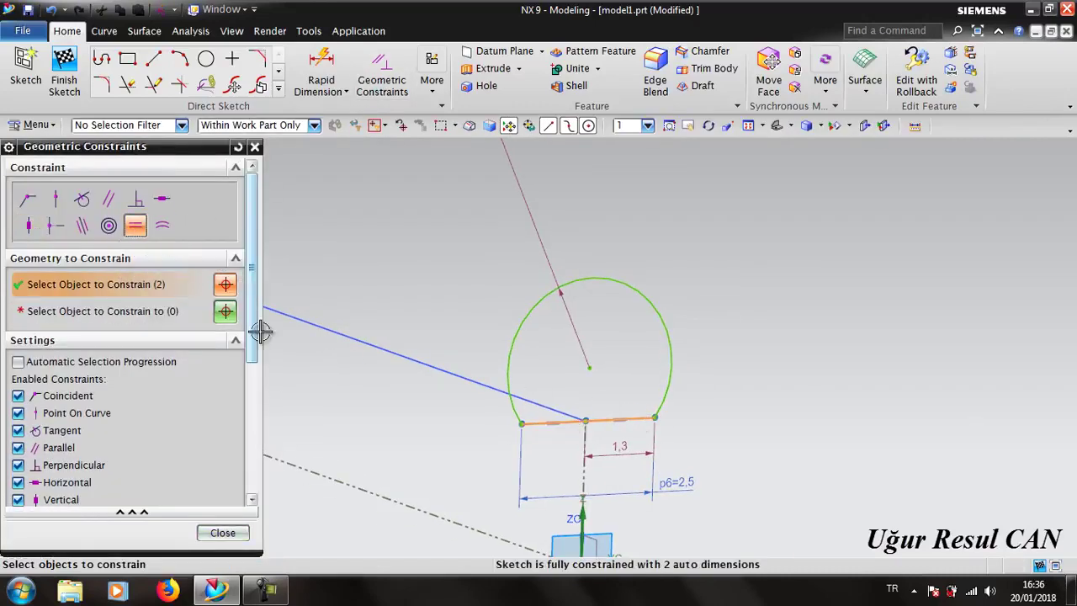
middle_click(240, 197)
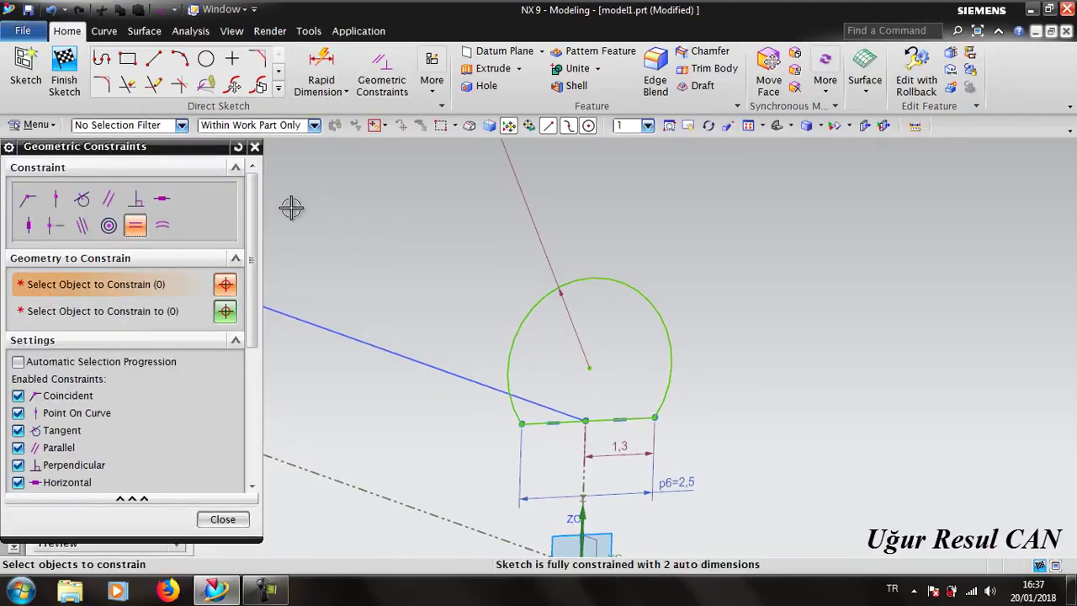
left_click(541, 423)
left_click(613, 428)
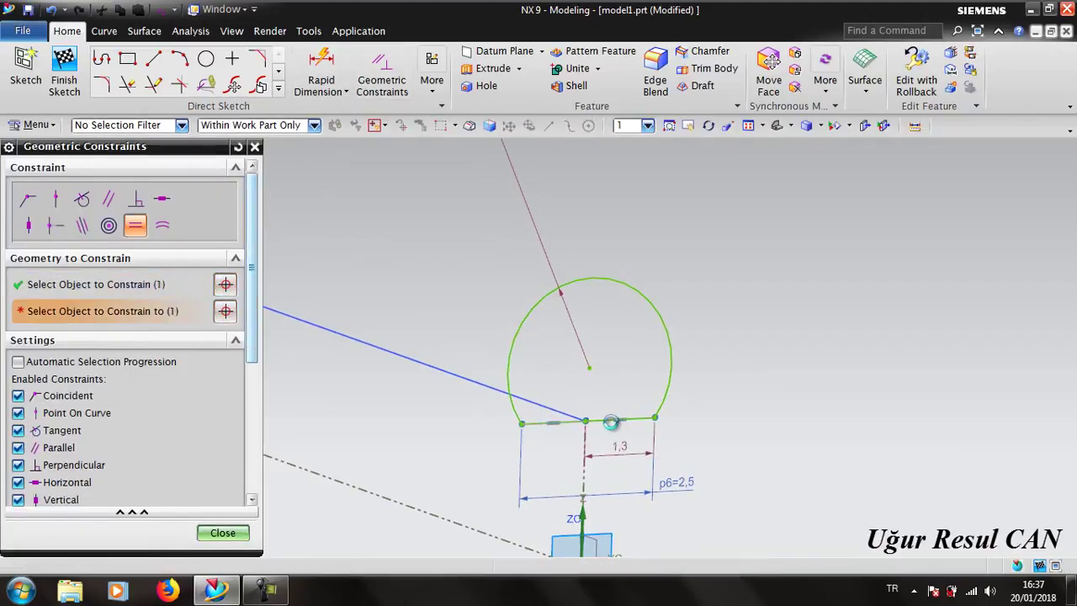
left_click(242, 533)
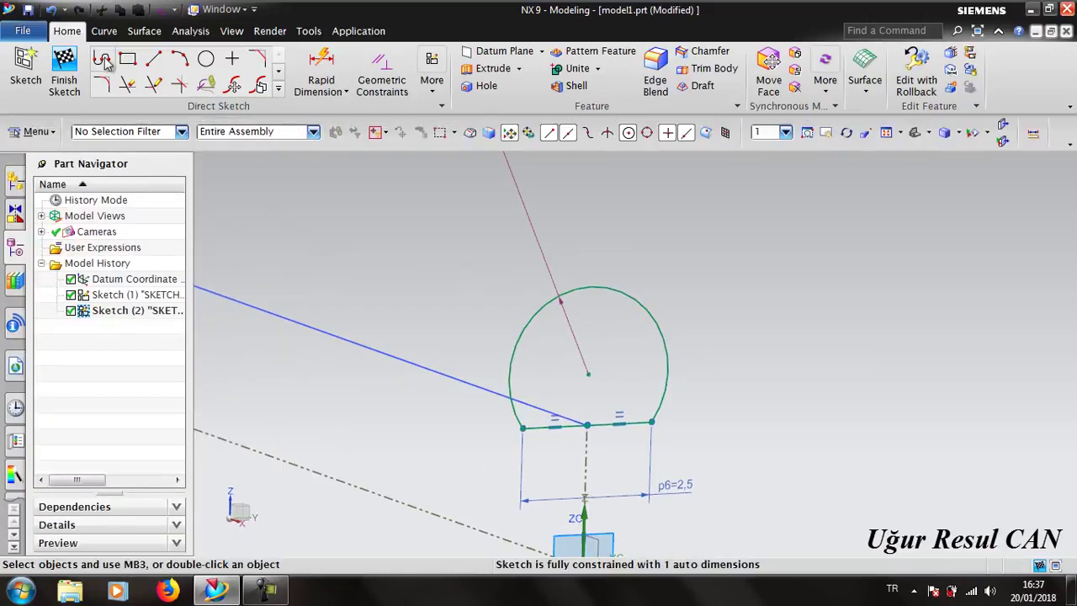
Dimension the section height from base line to arc top as 2.8
left_click(314, 74)
left_click(587, 286)
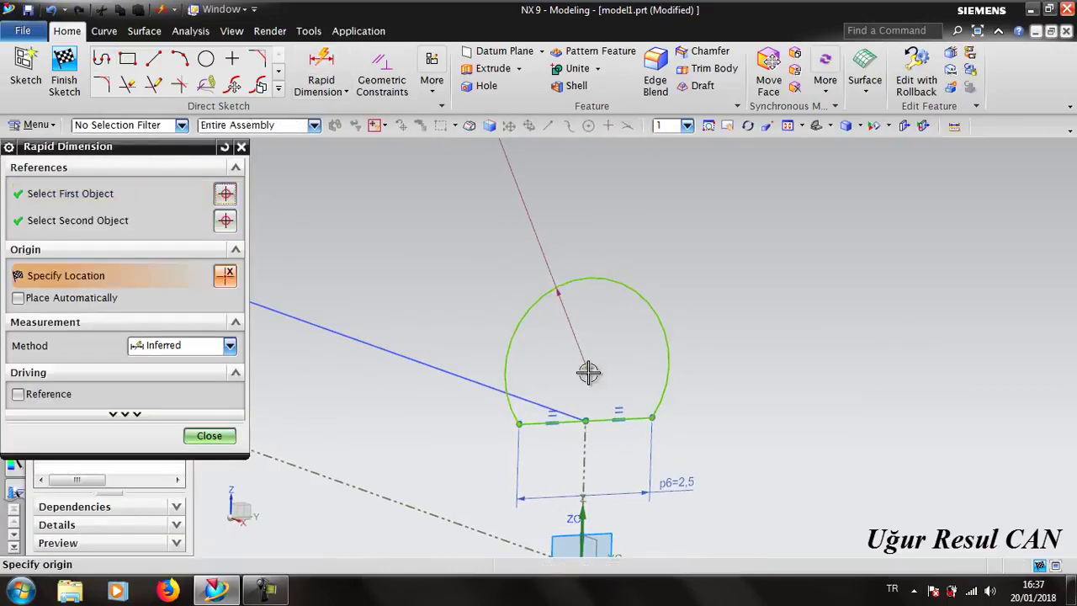
left_click(601, 418)
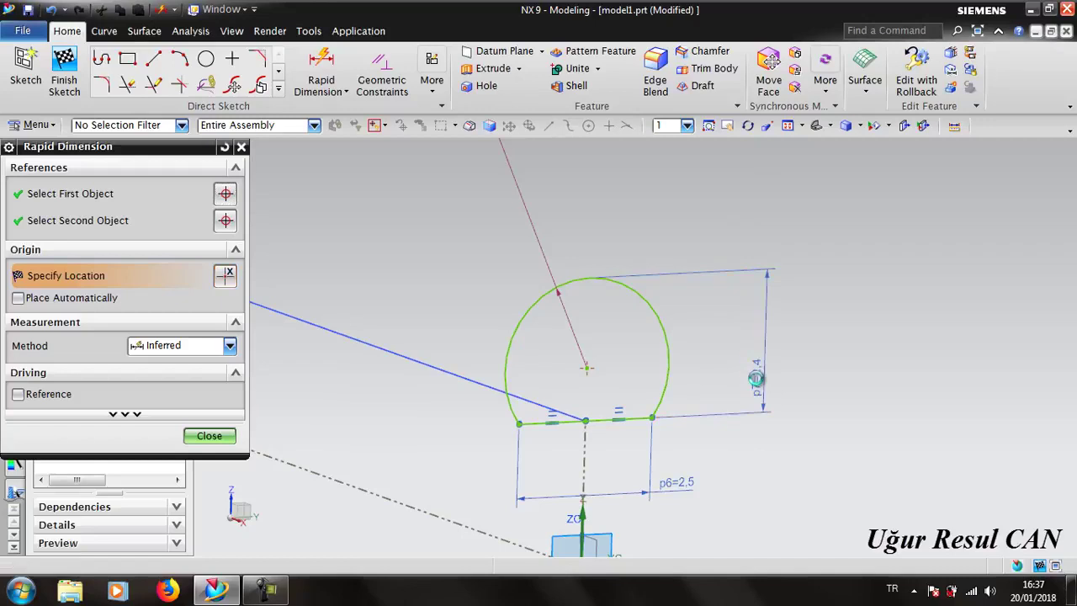
left_click(756, 379)
left_click(756, 378)
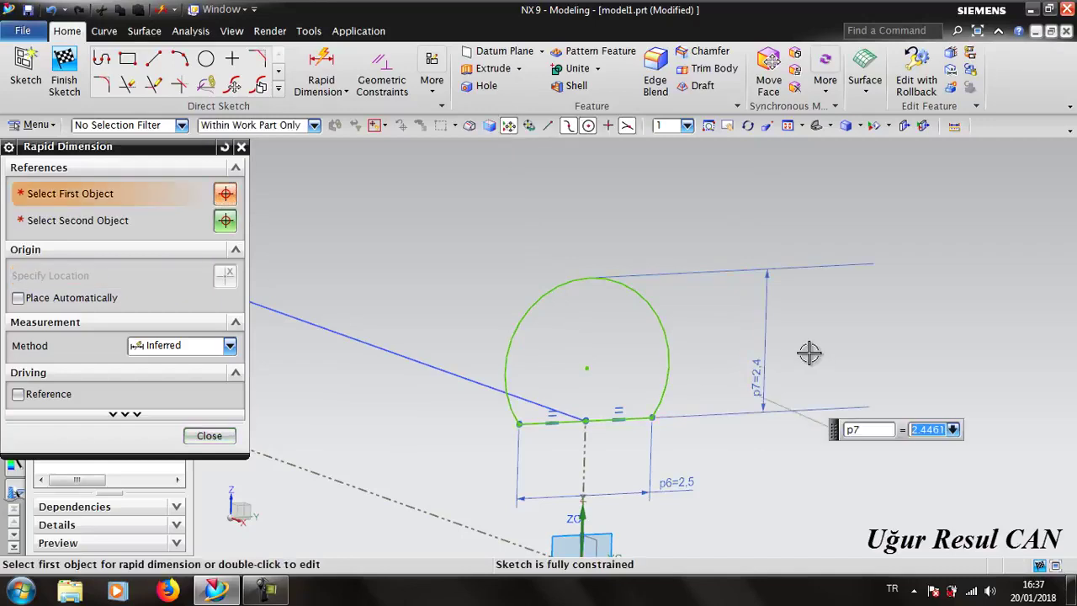
type("2,8")
key("Return")
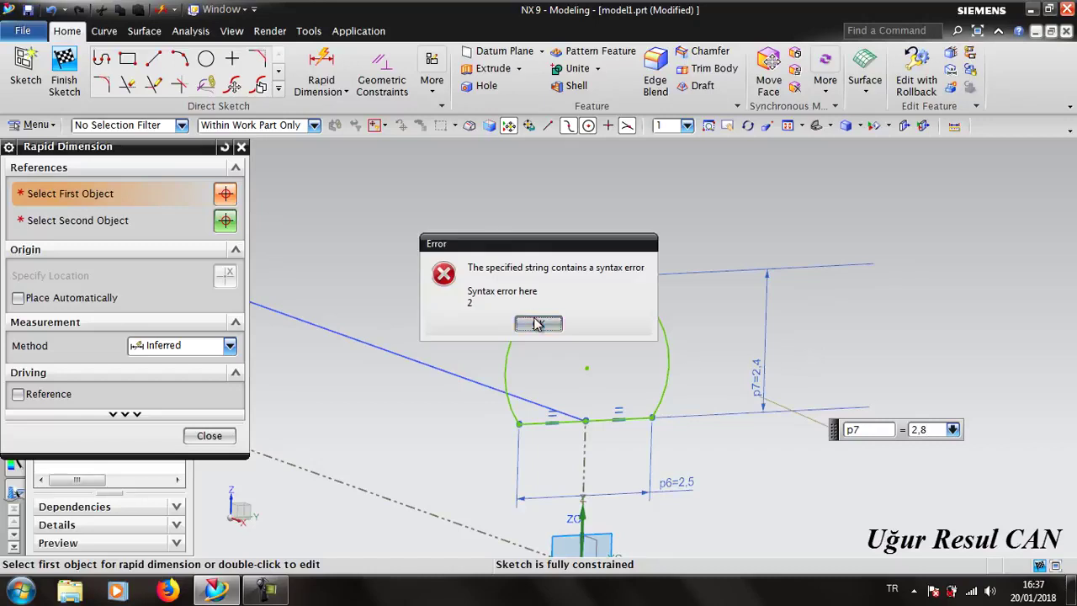
left_click(538, 324)
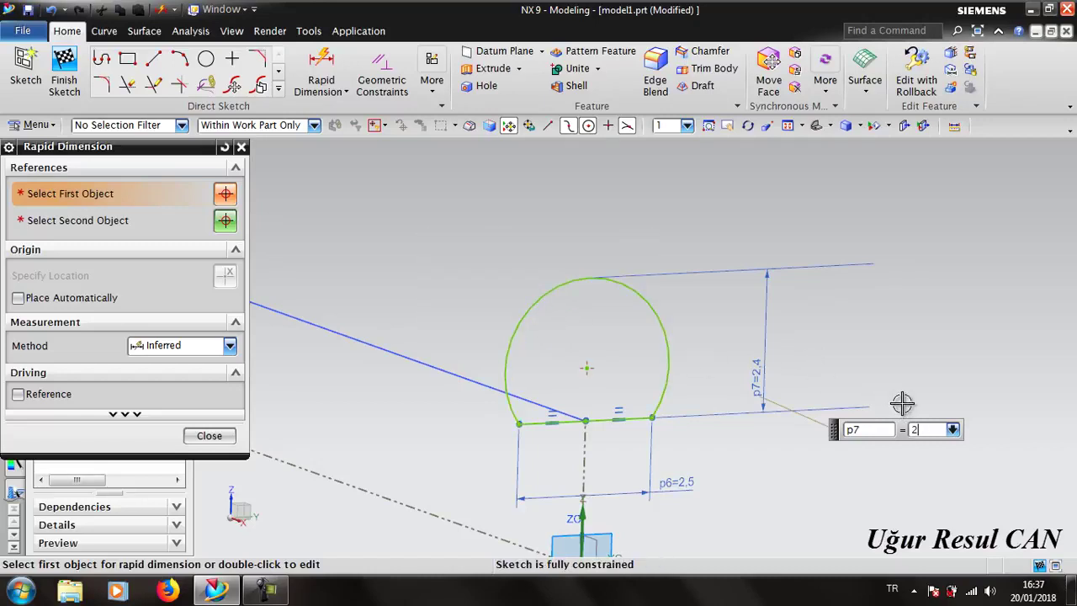
left_click(929, 429)
type(".8")
key("Return")
left_click(234, 434)
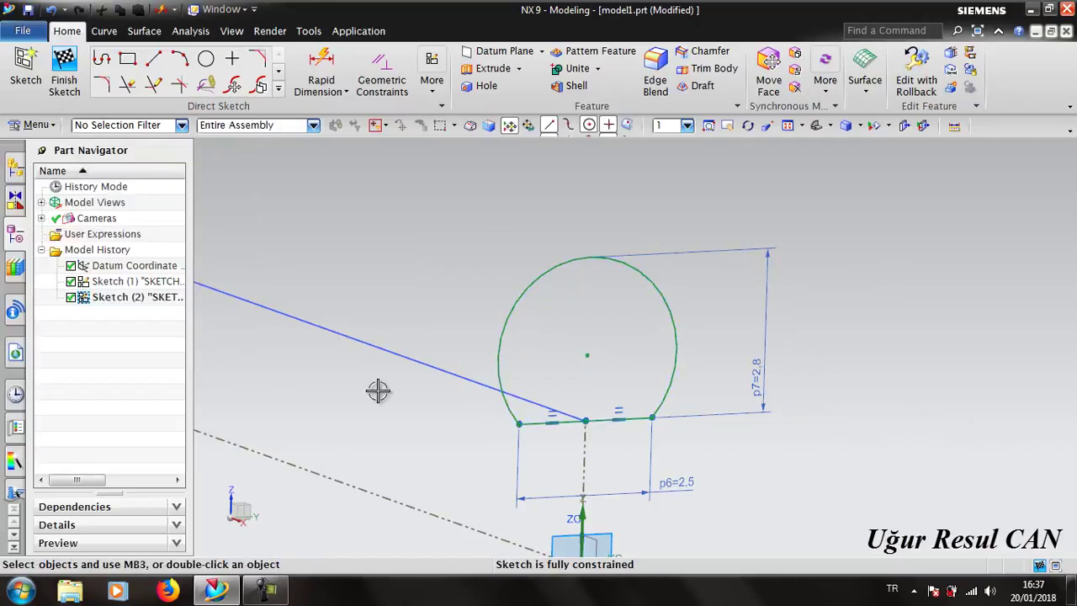
Sweep Along Guide the half-round section using the looped pin path as the guide
scroll(516, 278, "down", 2)
scroll(517, 253, "down", 2)
scroll(519, 219, "down", 2)
type("sweep")
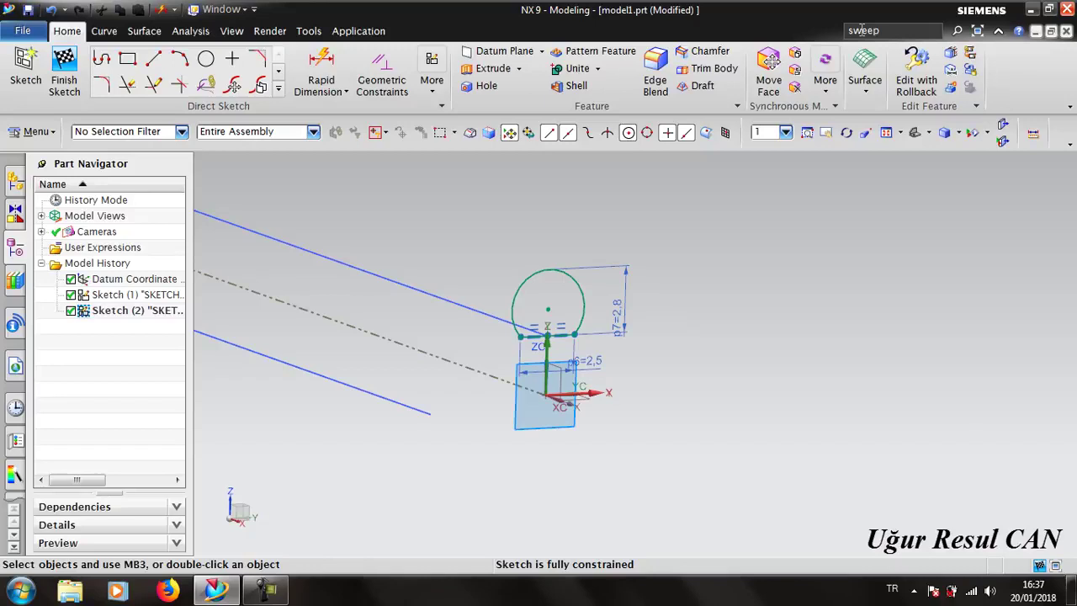
key("Return")
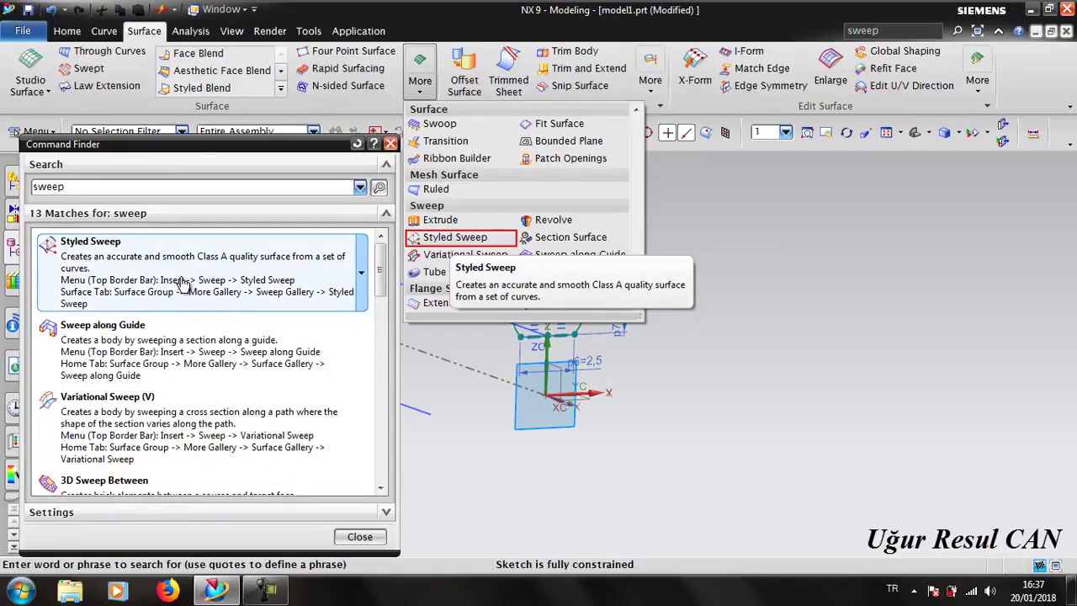
left_click(168, 339)
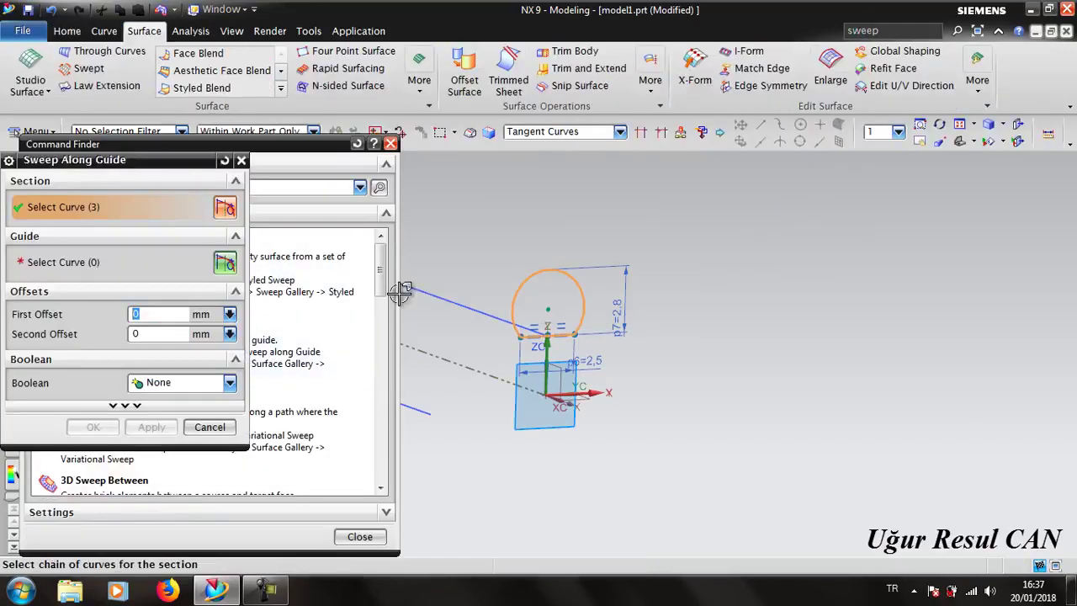
left_click(177, 255)
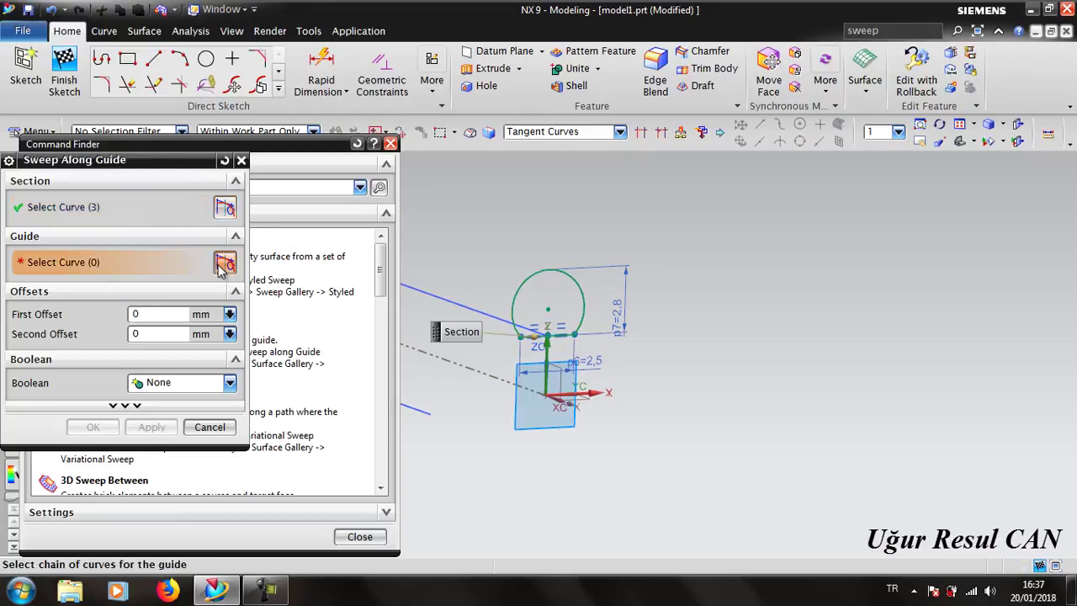
left_click(459, 304)
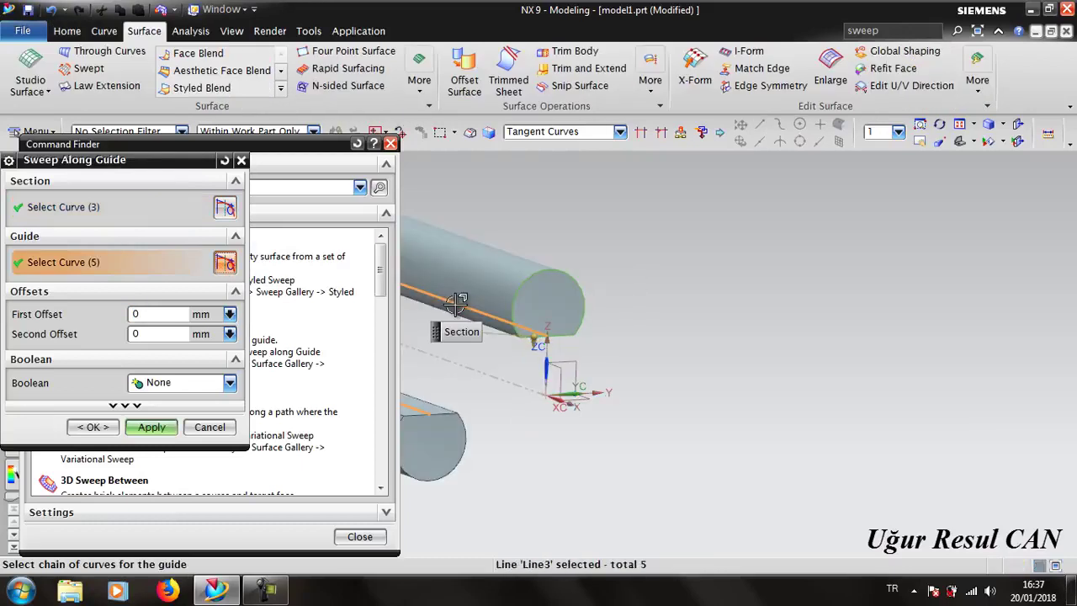
left_click(151, 428)
Close the sweep dialogs and orbit to view the whole split pin
left_click(360, 537)
left_click(241, 160)
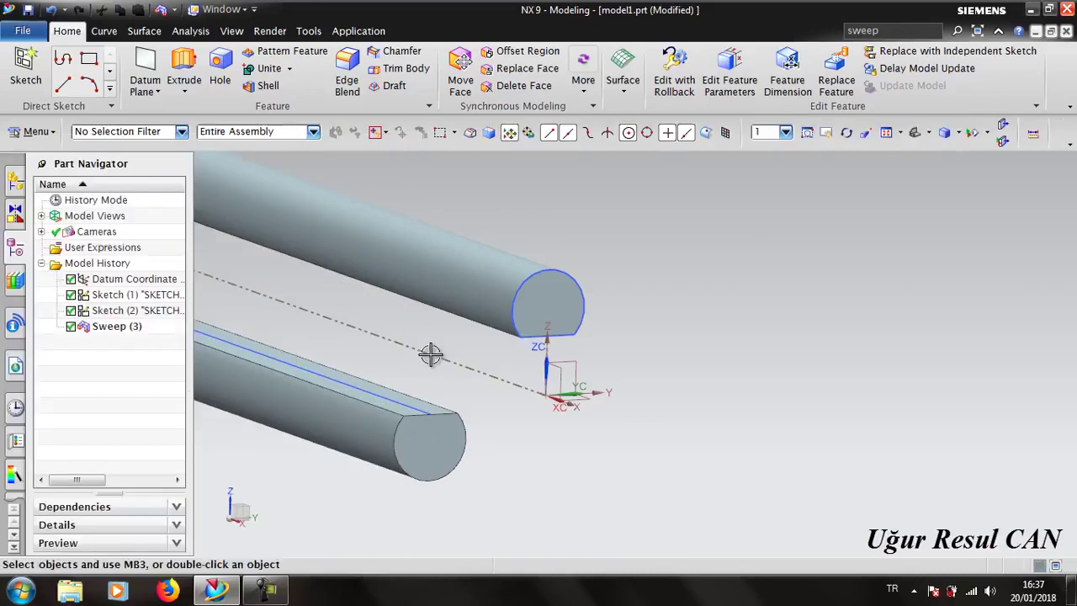
scroll(429, 396, "down", 3)
scroll(440, 264, "down", 2)
mouse_move(333, 289)
middle_mouse_down()
mouse_move(535, 321)
mouse_move(534, 300)
mouse_move(555, 337)
middle_mouse_up()
Hide the path sketch, Sketch (1), in the Part Navigator
left_click(140, 297)
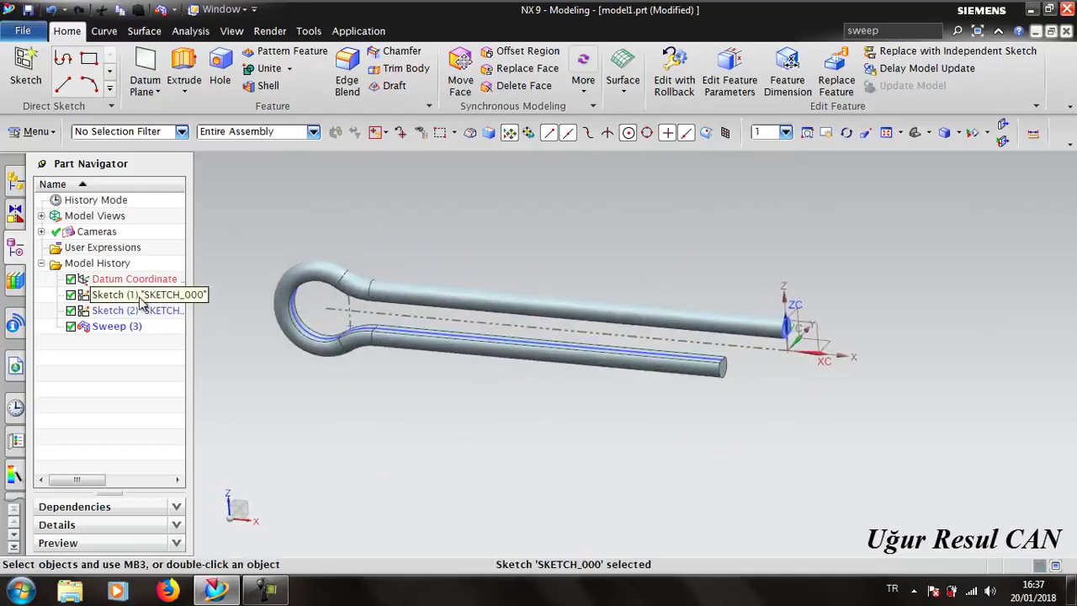
left_click(135, 311)
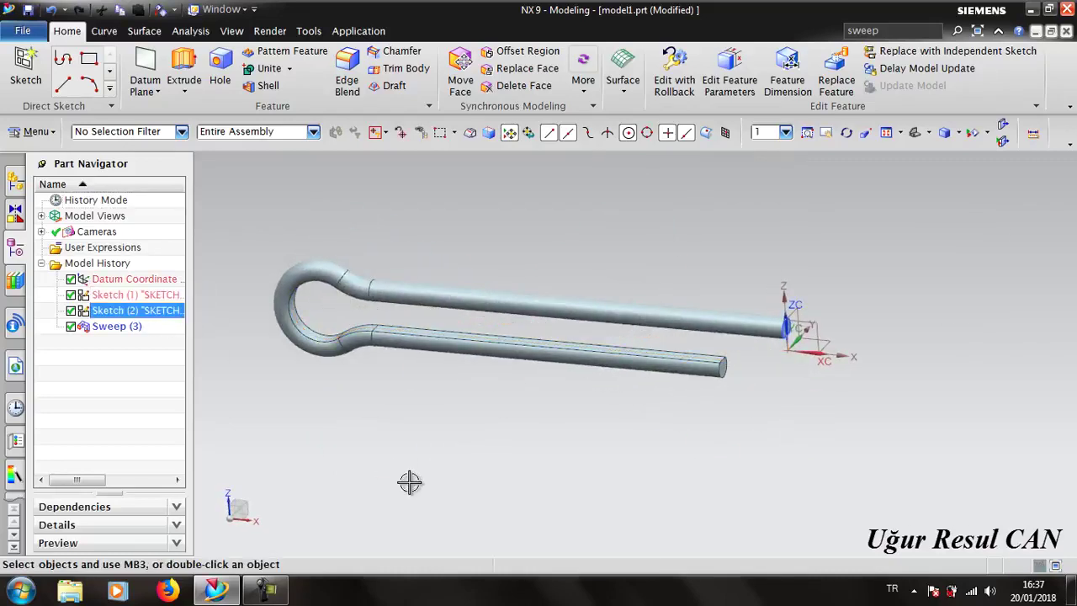
key("Escape")
Render the split pin in True Shading with a floor reflection and an object material applied
left_click(283, 36)
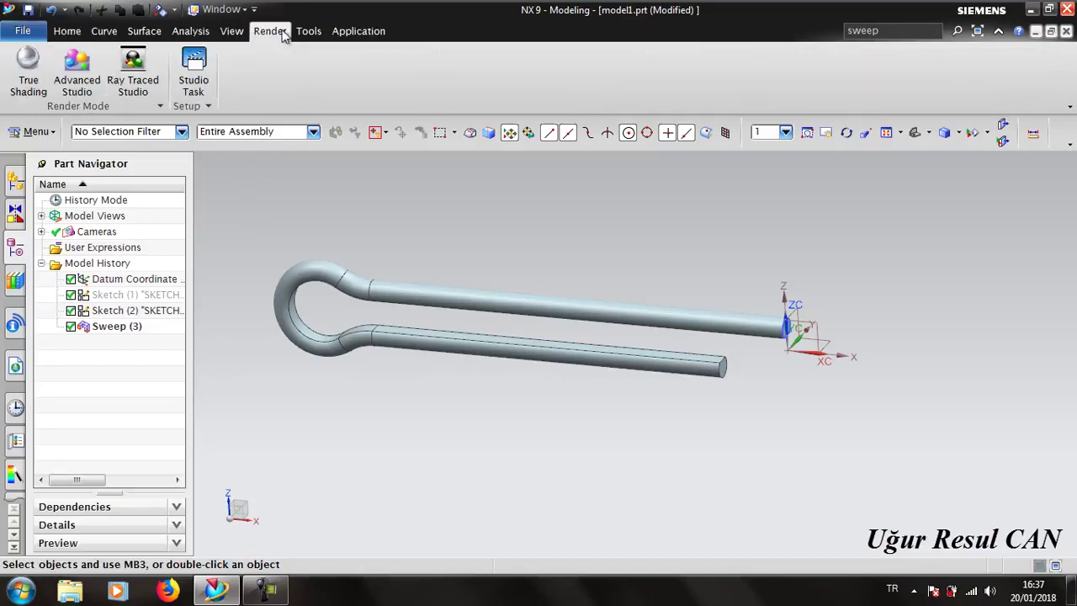
left_click(39, 71)
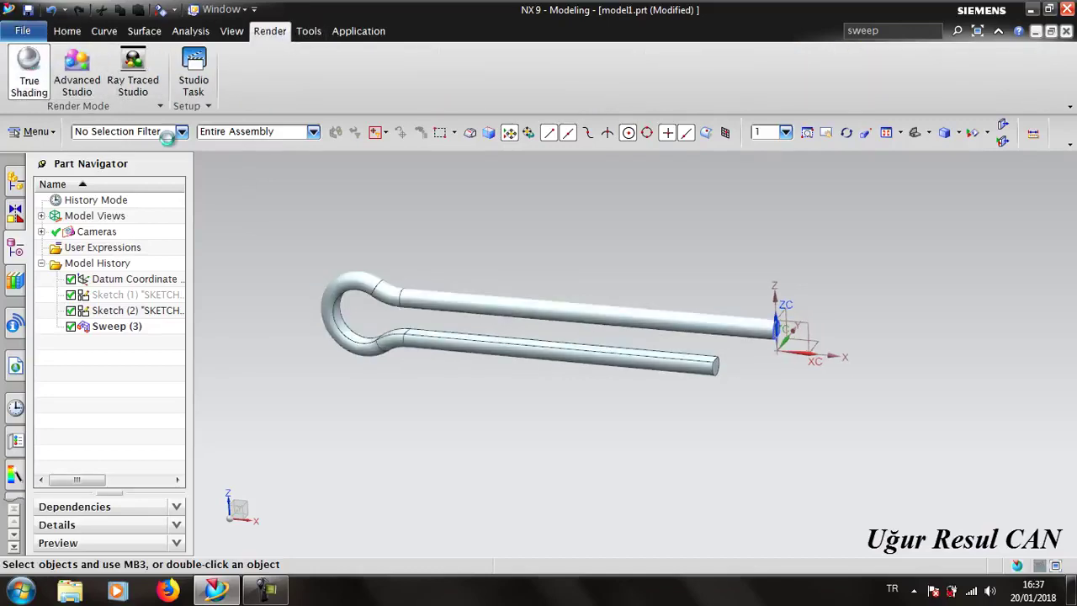
mouse_move(569, 292)
middle_mouse_down()
mouse_move(561, 312)
mouse_move(615, 281)
mouse_move(601, 299)
middle_mouse_up()
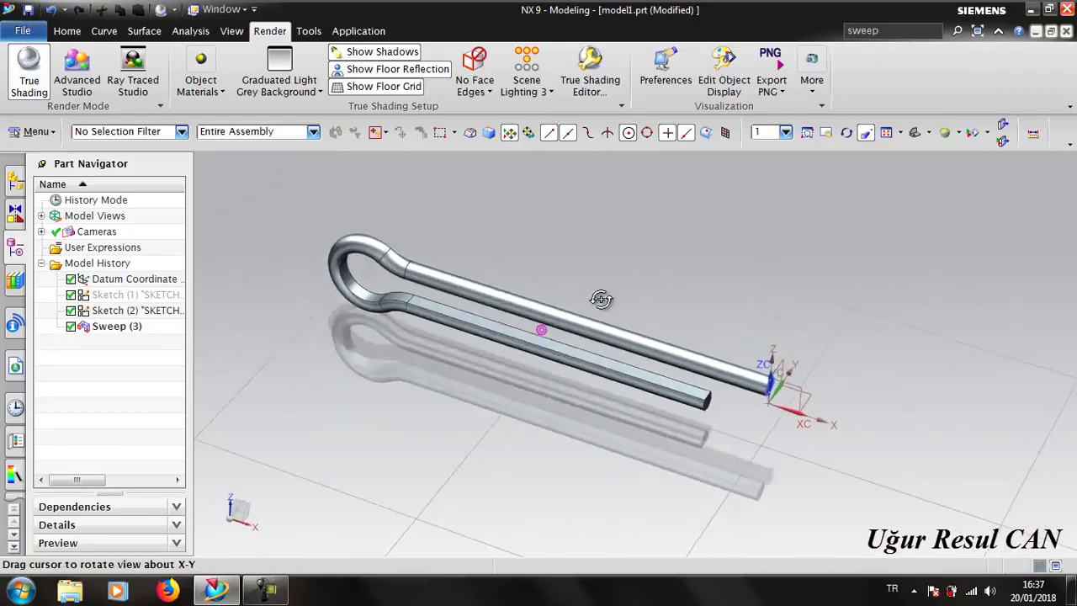
left_click(218, 92)
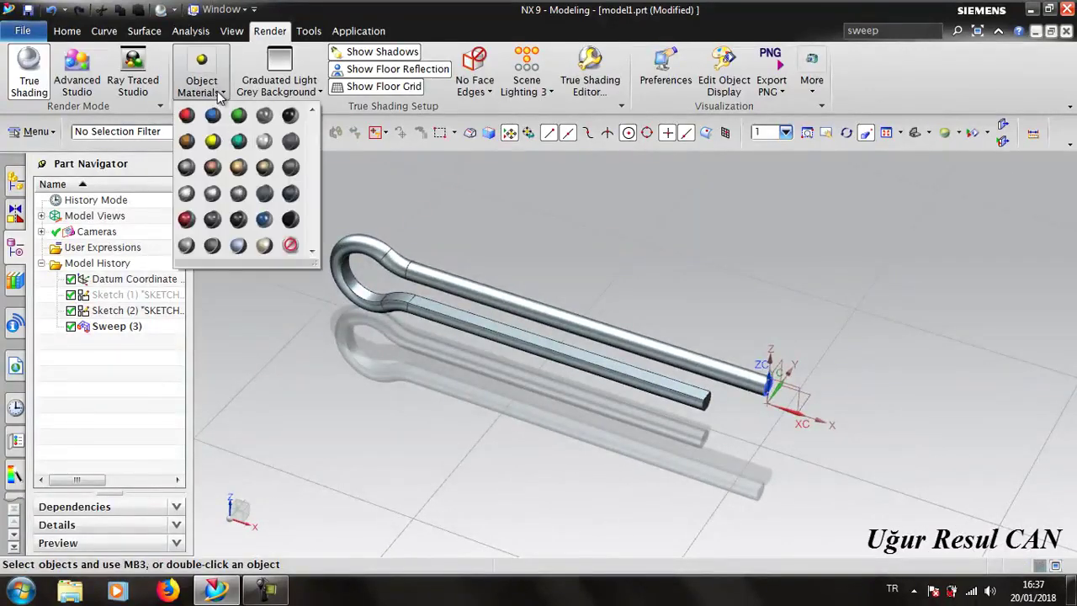
left_click(187, 167)
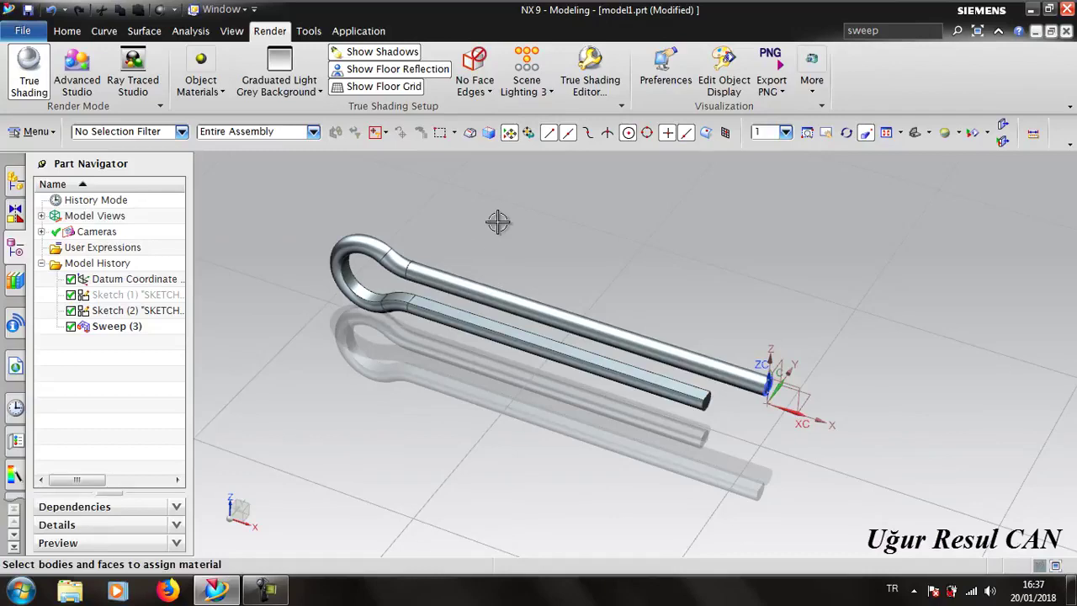
mouse_move(496, 308)
middle_mouse_down()
mouse_move(485, 321)
mouse_move(486, 306)
mouse_move(493, 349)
mouse_move(543, 298)
mouse_move(498, 337)
middle_mouse_up()
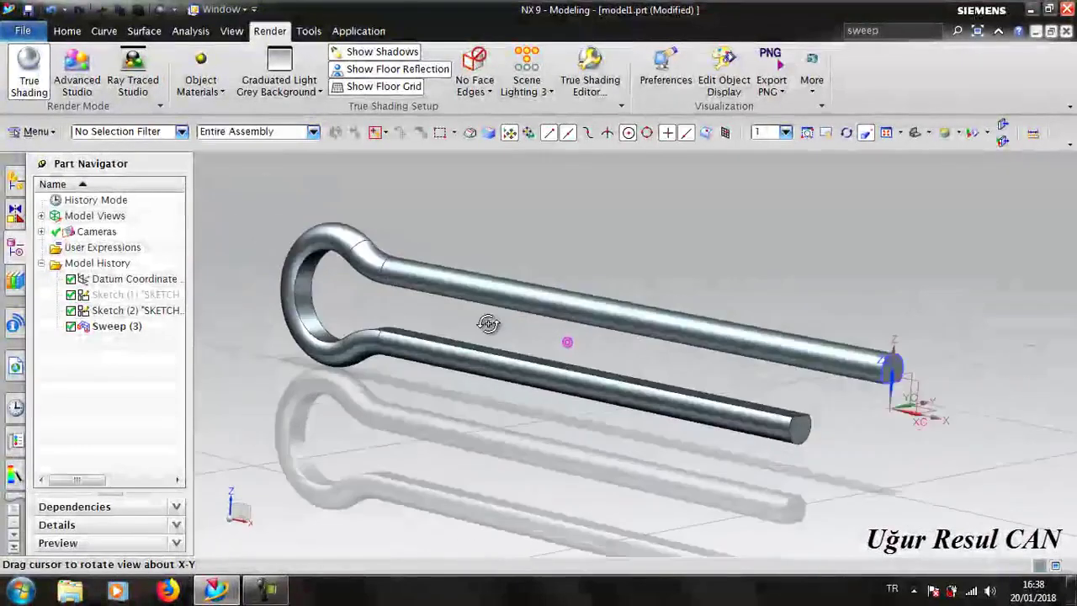